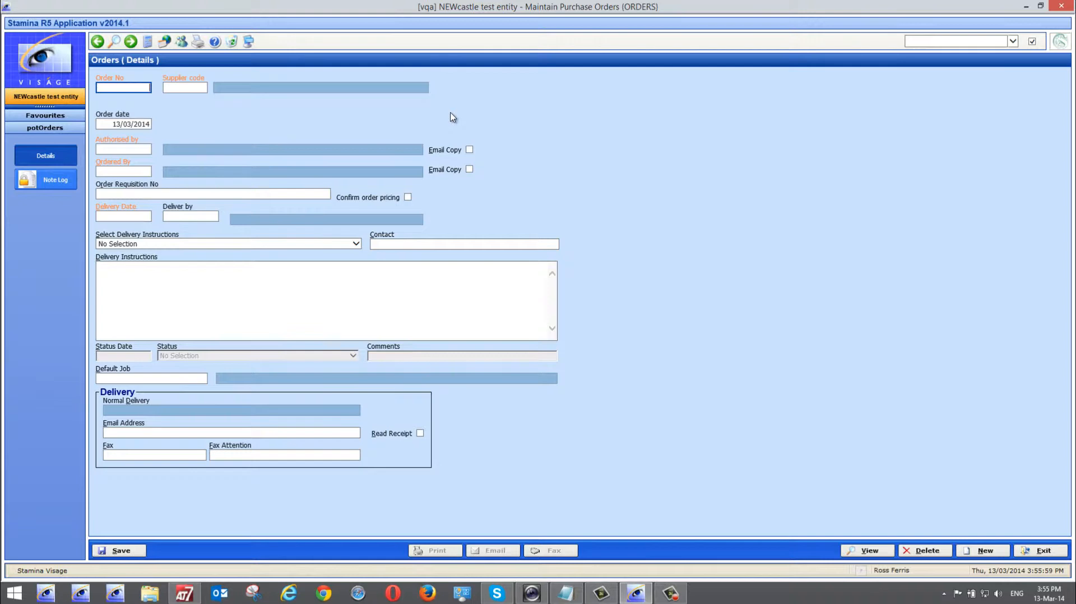
{"action": "key", "text": "Tab"}
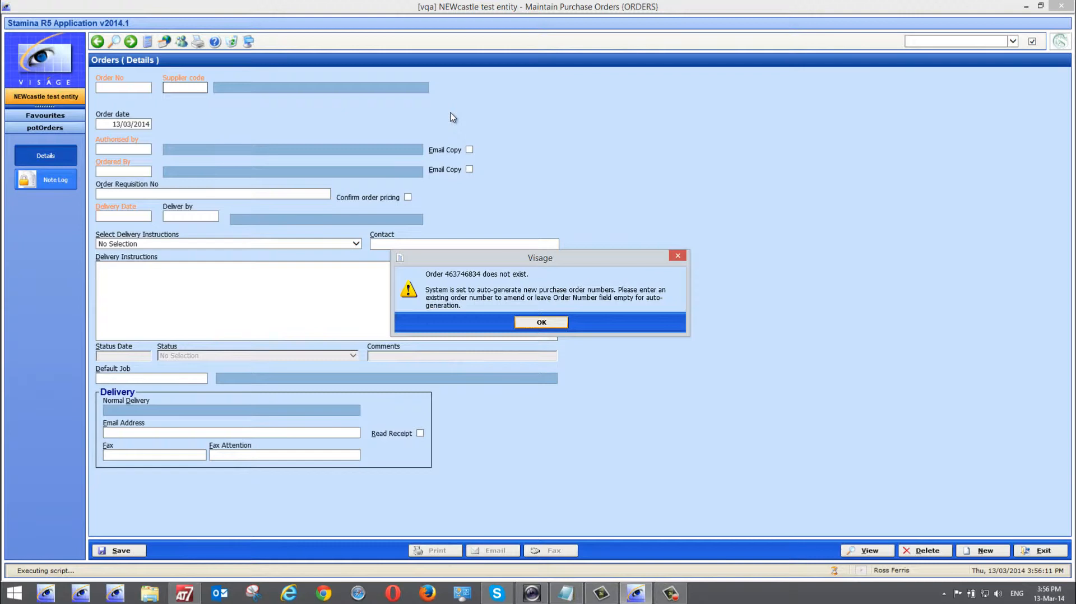
{"action": "left_click", "coordinate": [541, 320]}
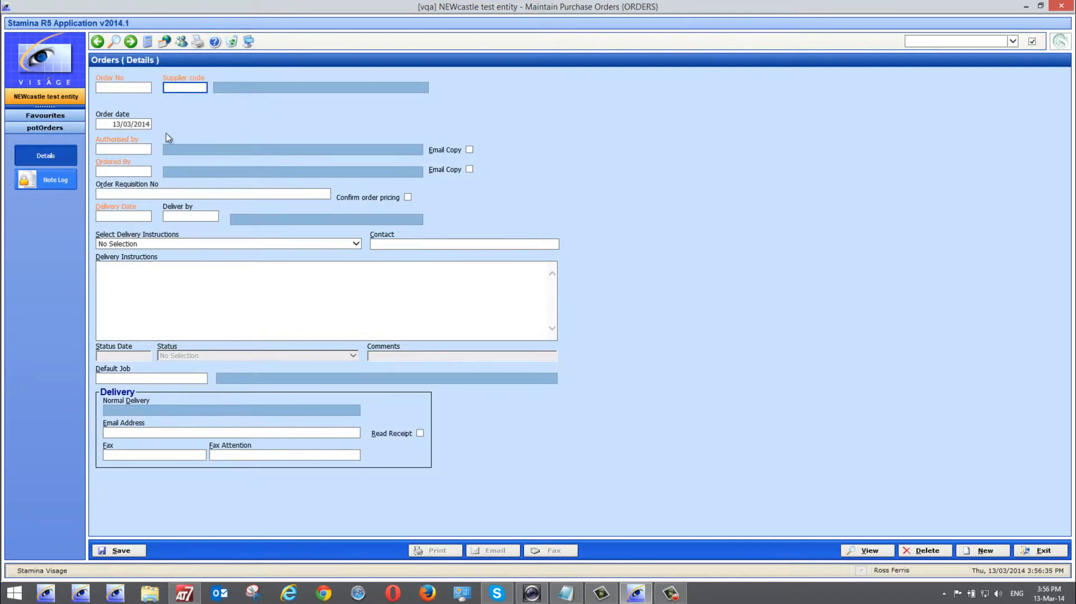
{"action": "left_click", "coordinate": [56, 185]}
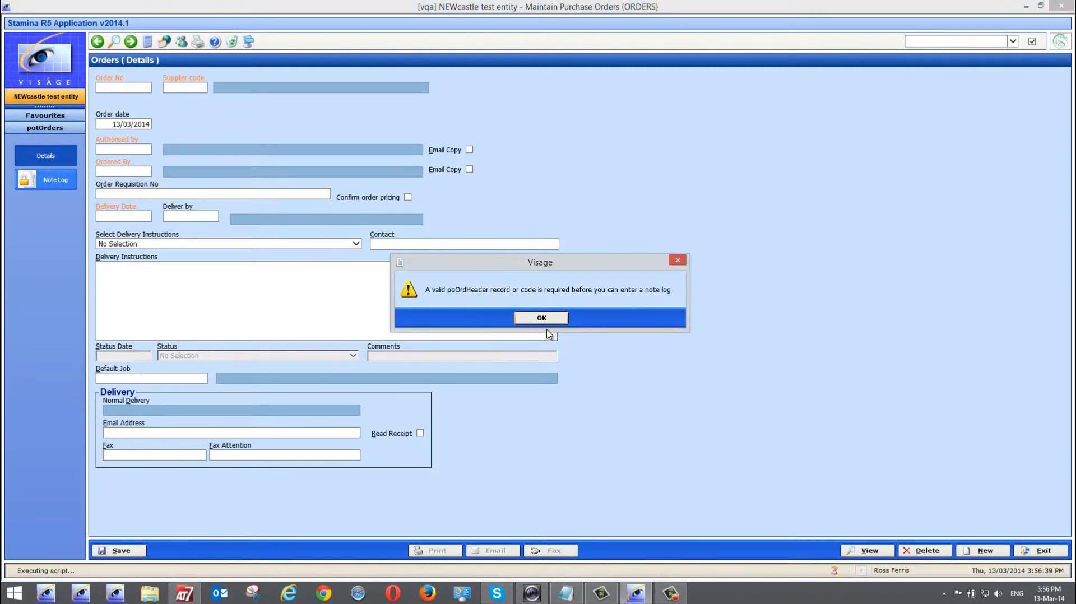
{"action": "left_click", "coordinate": [557, 322]}
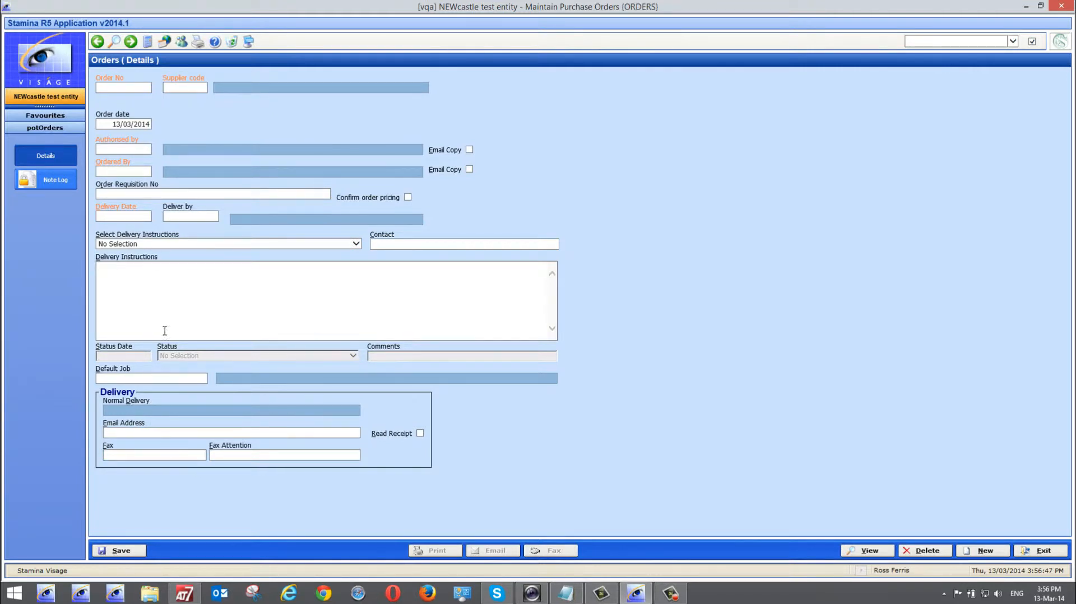
{"action": "left_click", "coordinate": [176, 87]}
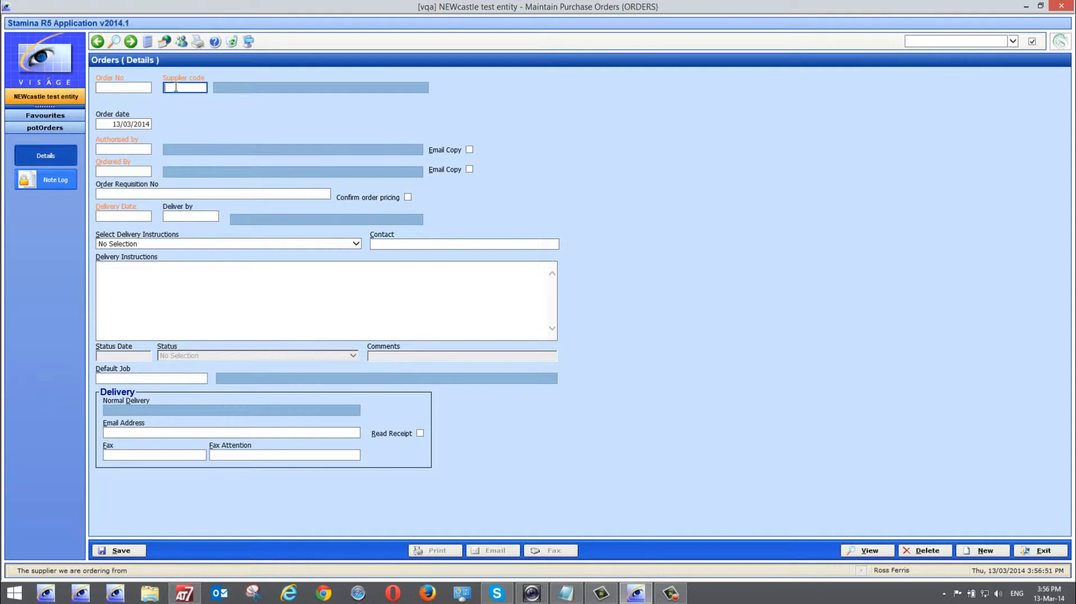
Bring up the apSupplier search from the toolbar, Supplier code Search, and F2, closing it twice
{"action": "left_click", "coordinate": [115, 43]}
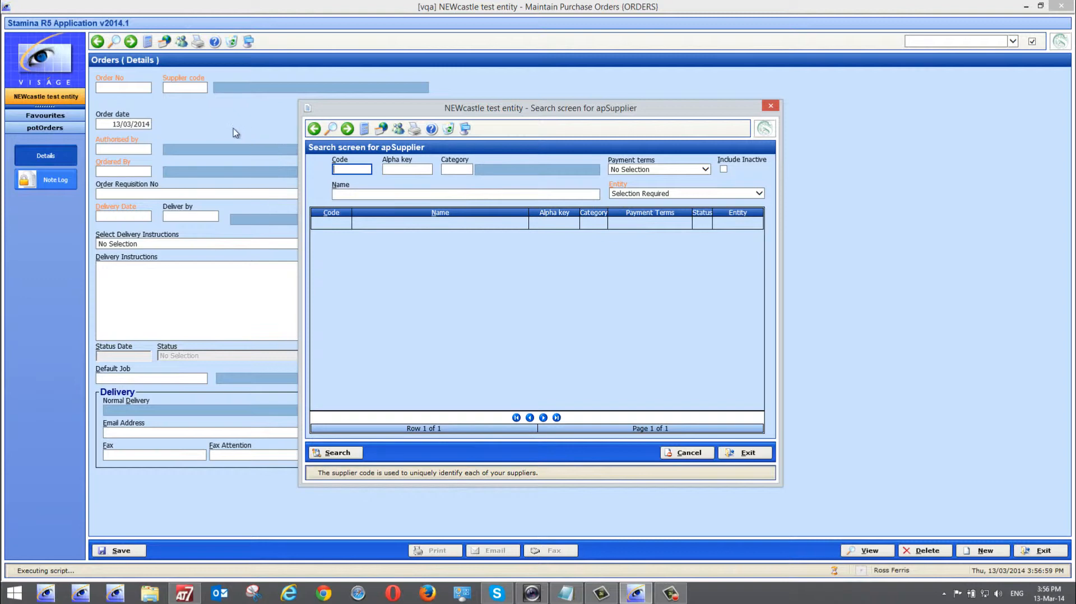
{"action": "left_click", "coordinate": [746, 453]}
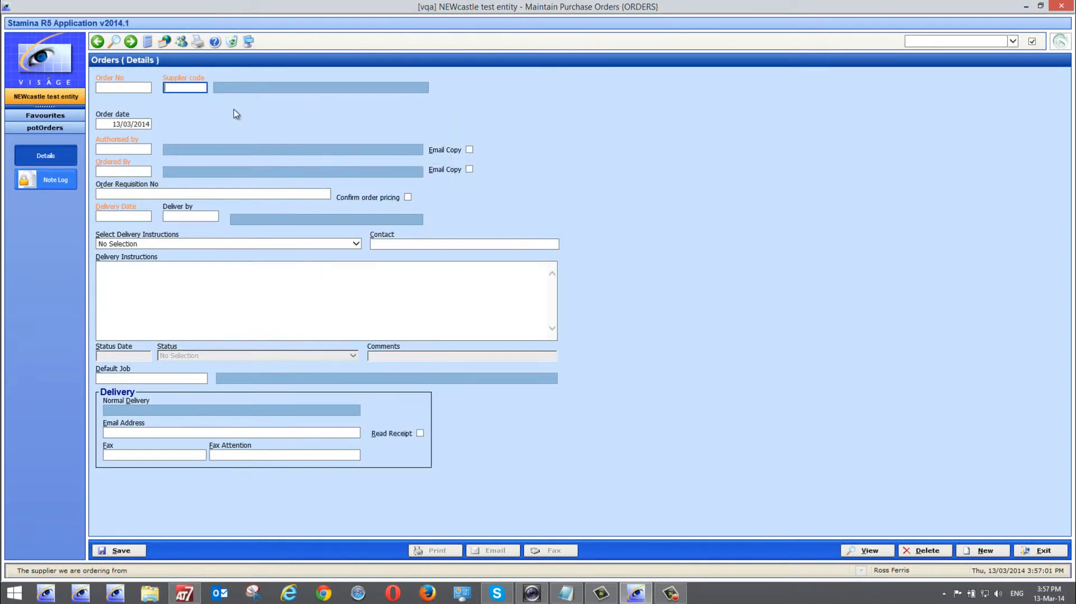
{"action": "right_click", "coordinate": [179, 89]}
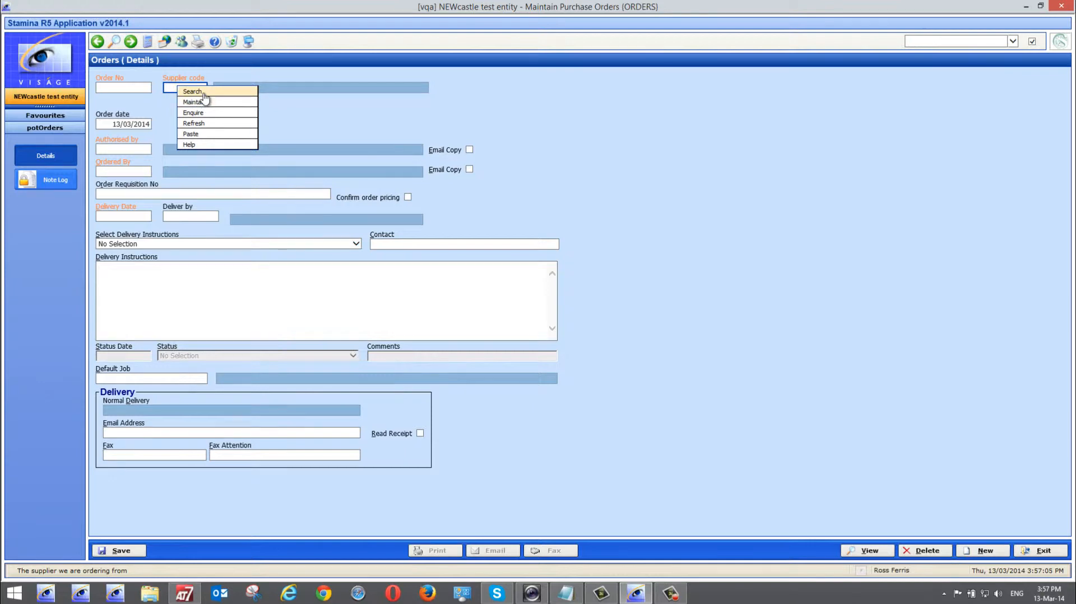
{"action": "left_click", "coordinate": [203, 93]}
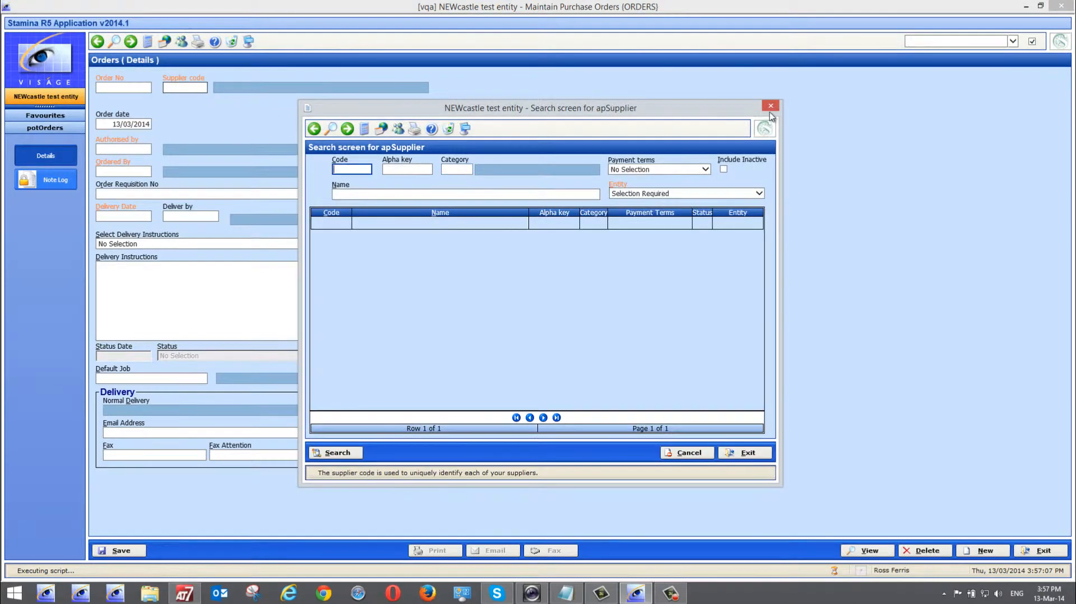
{"action": "left_click", "coordinate": [771, 105]}
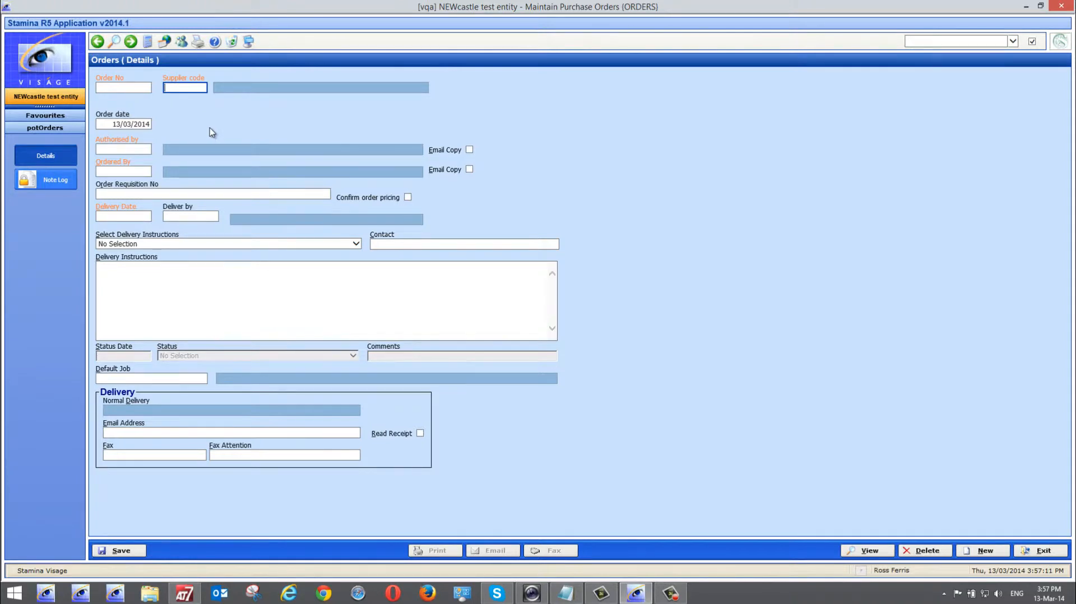
{"action": "key", "text": "F2"}
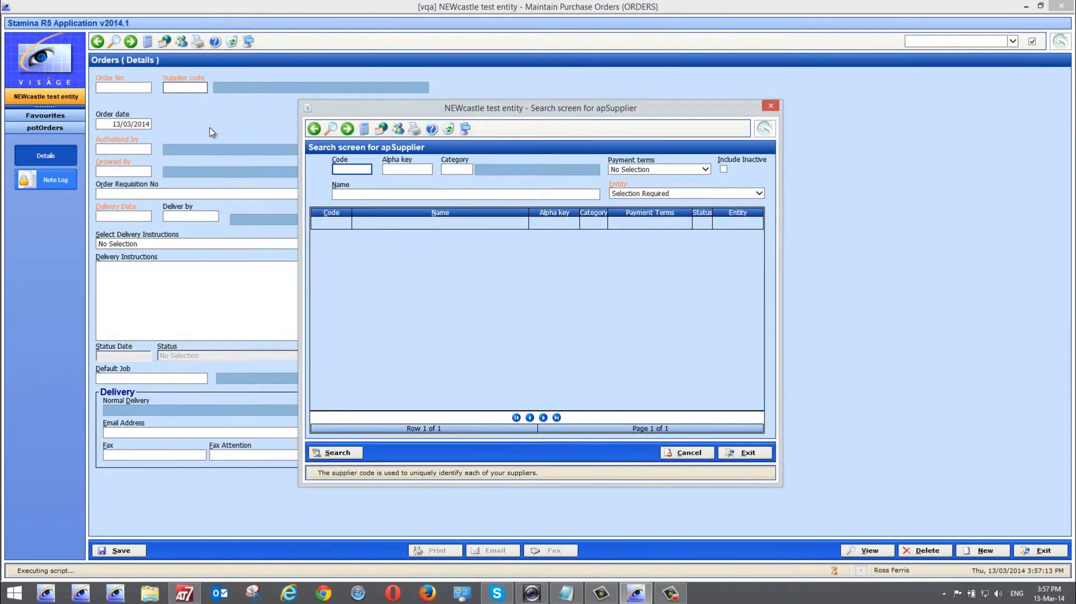
Enter the supplier's name in the search screen's Name field
{"action": "left_click", "coordinate": [349, 192]}
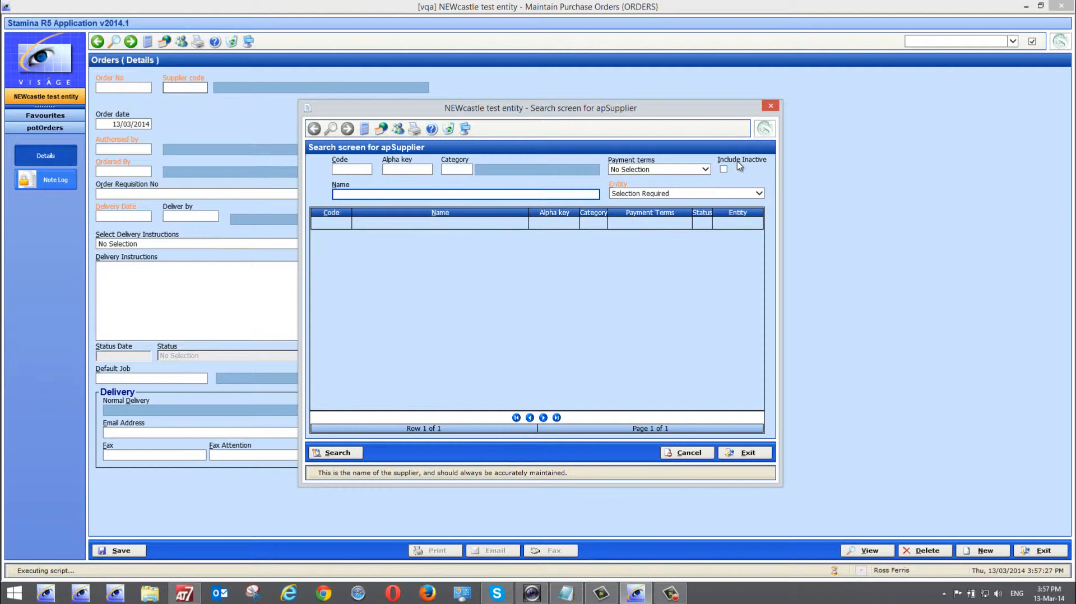
{"action": "left_click", "coordinate": [759, 194]}
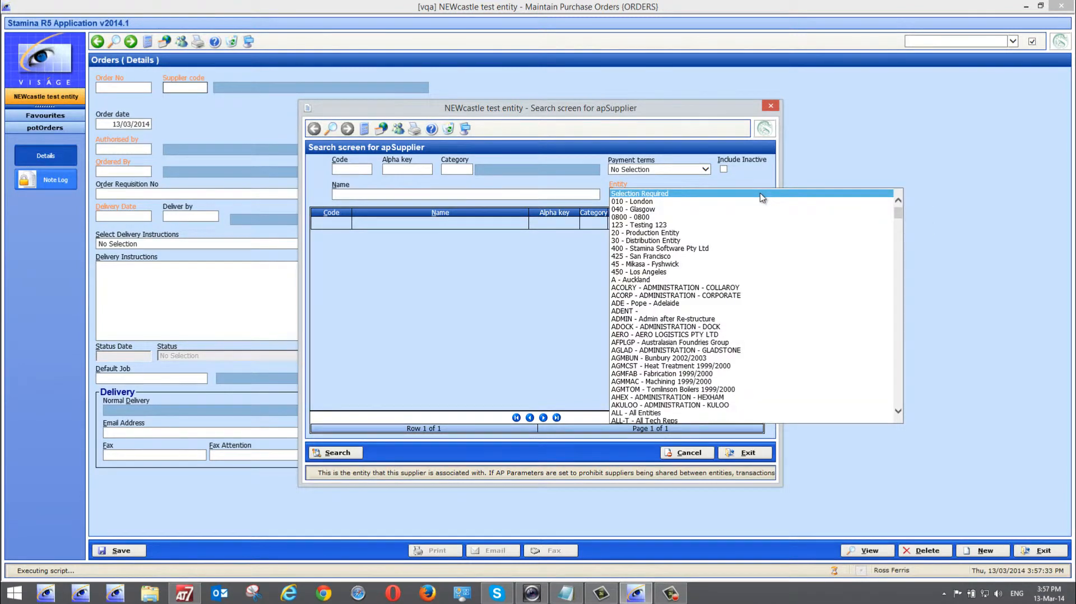
{"action": "left_click", "coordinate": [759, 192]}
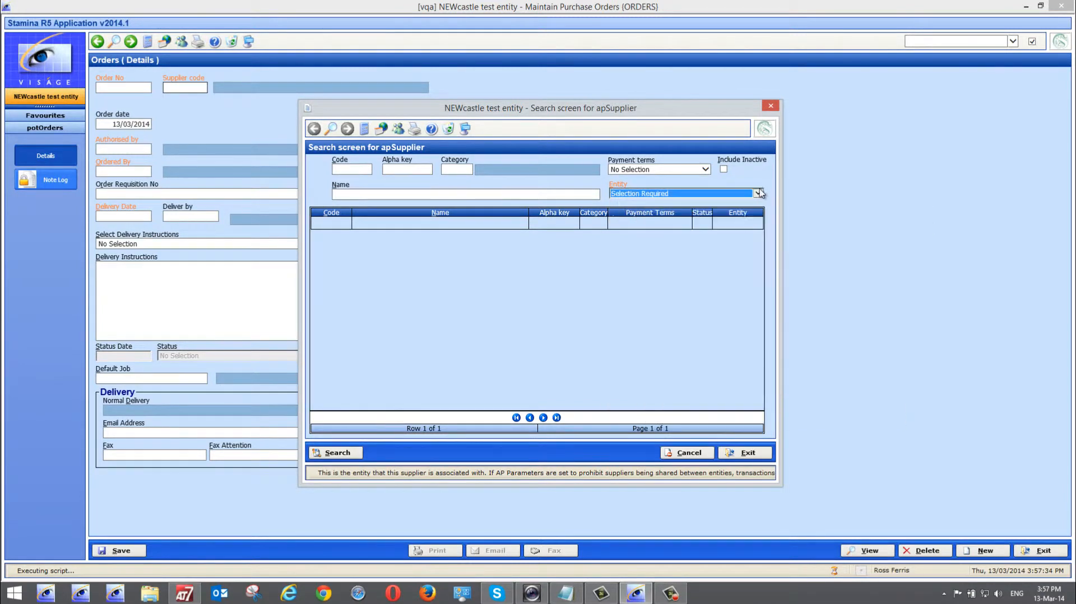
{"action": "left_click", "coordinate": [392, 193]}
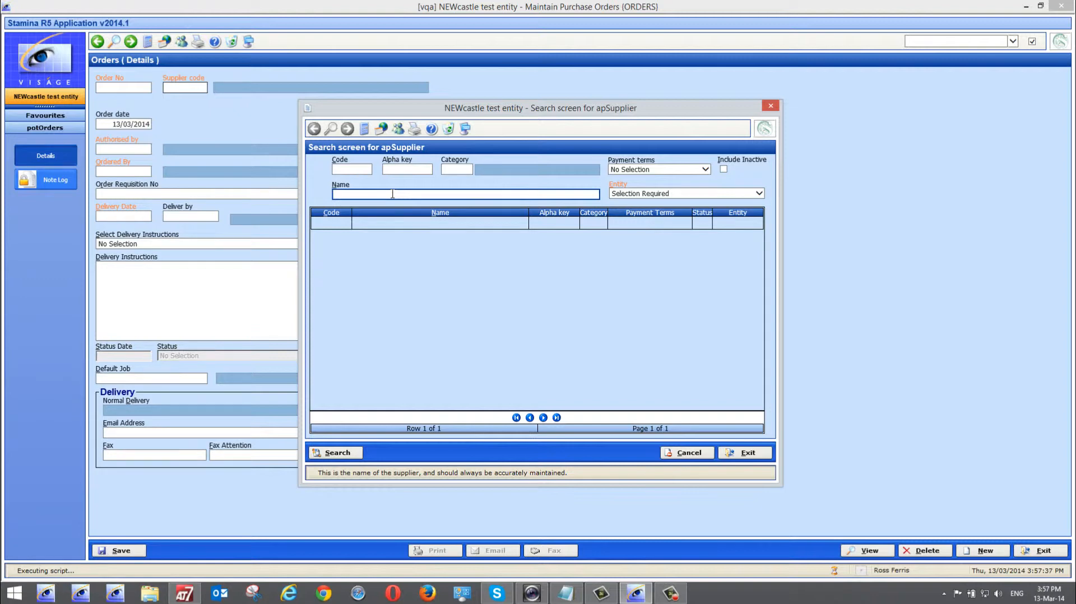
Run the name search and pick supplier RF from the results
{"action": "left_click", "coordinate": [331, 452]}
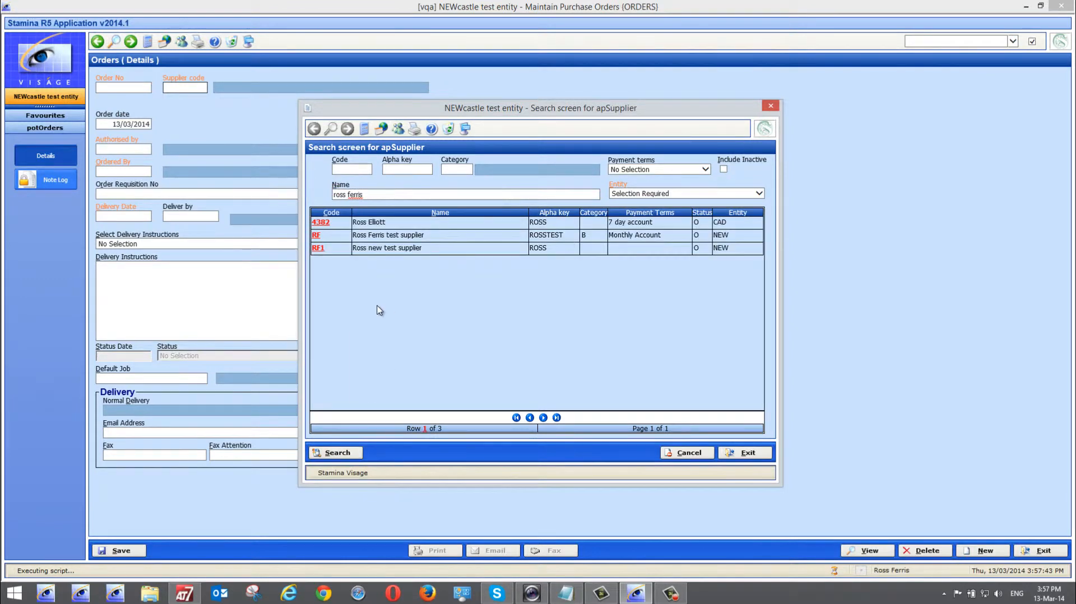
{"action": "left_click", "coordinate": [316, 235]}
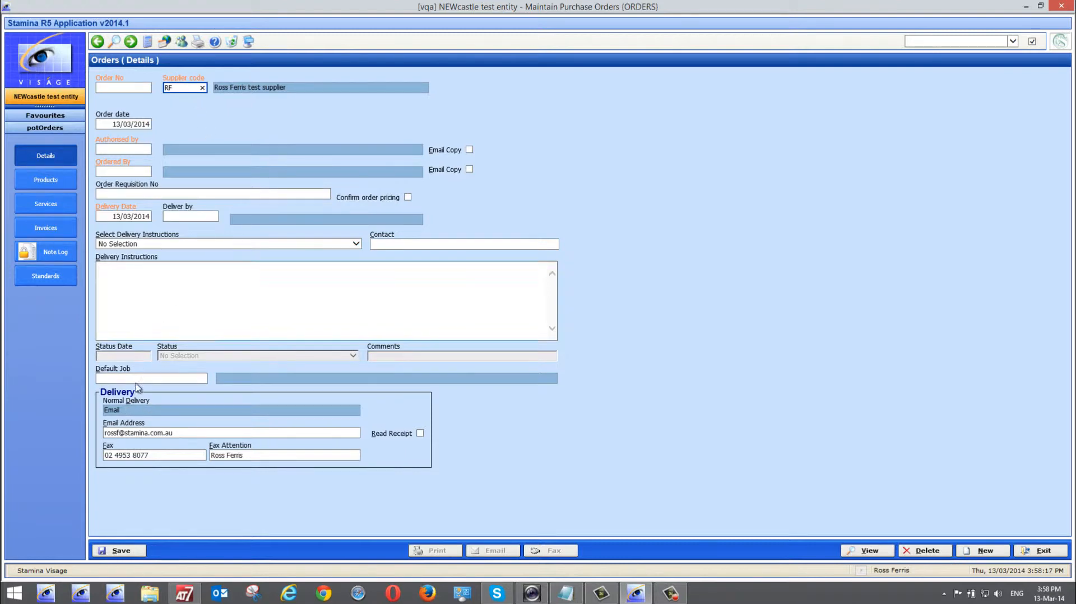
Check RF's delivery e-mail and fax contact, then open its Suppliers maintenance record
{"action": "left_click", "coordinate": [168, 433]}
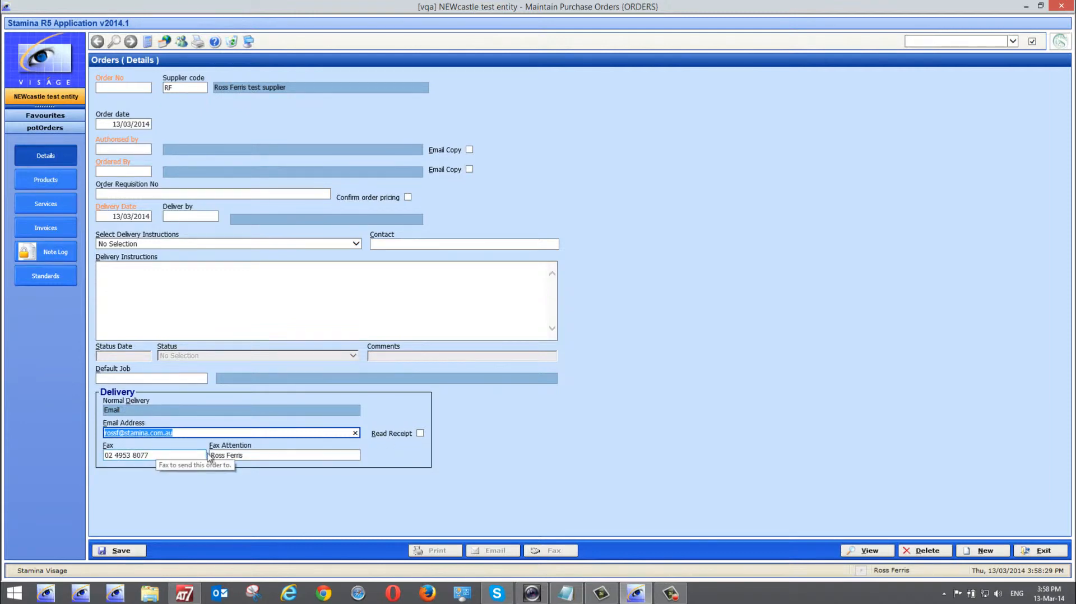
{"action": "left_click", "coordinate": [257, 455]}
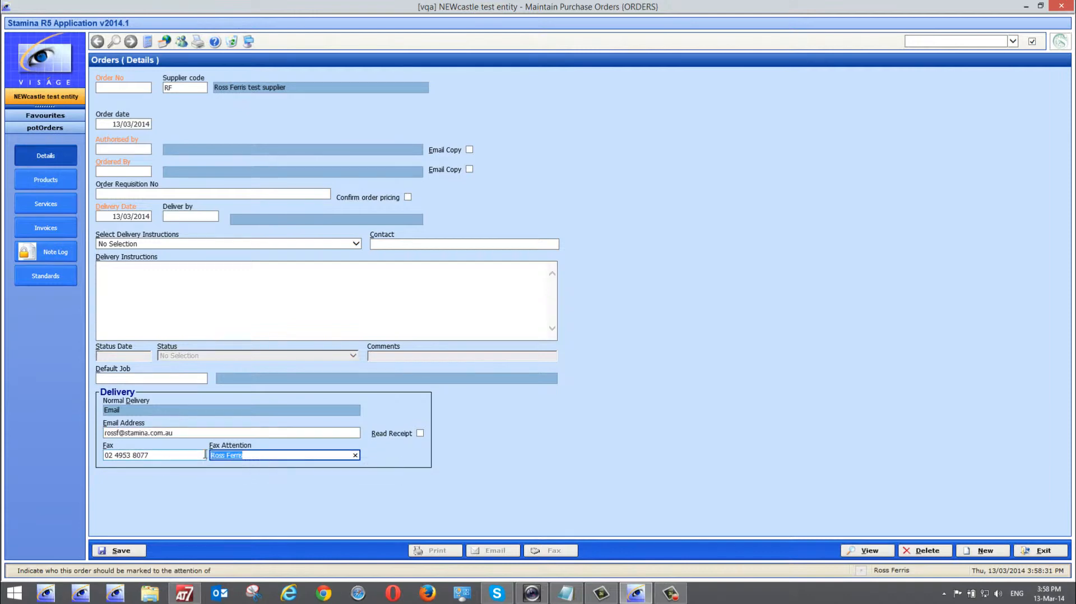
{"action": "right_click", "coordinate": [181, 87]}
{"action": "left_click", "coordinate": [200, 102]}
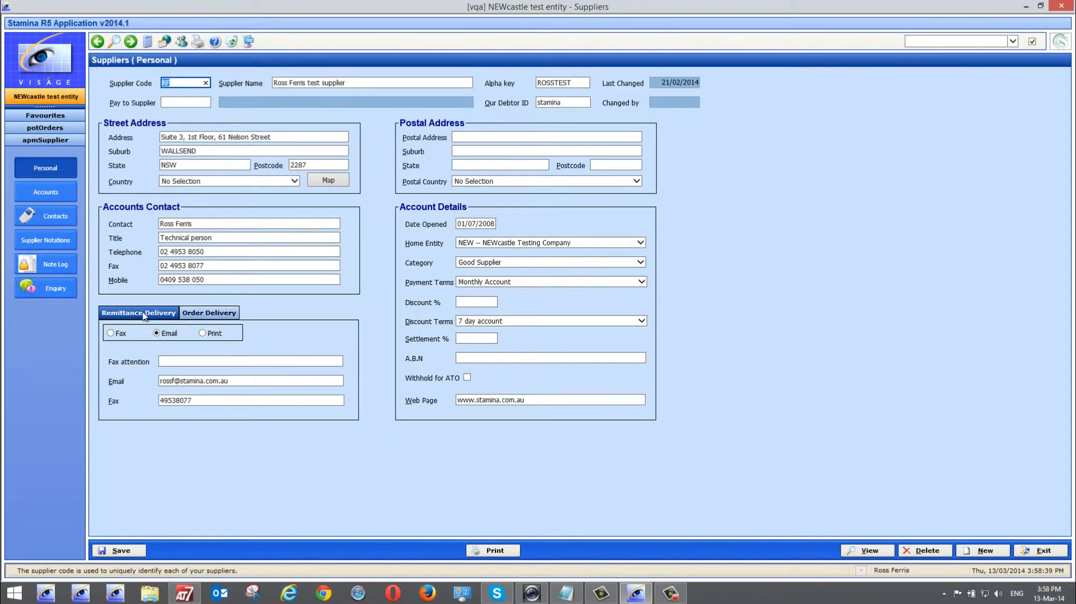
Confirm RF's Order Delivery is set to Email, then exit back to the purchase order
{"action": "left_click", "coordinate": [213, 316]}
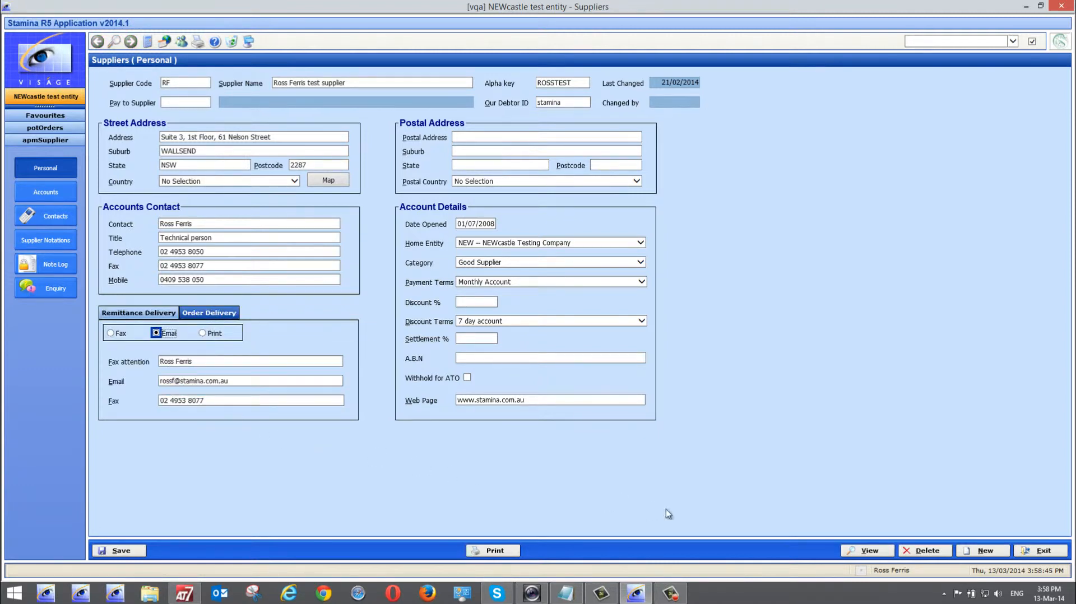
{"action": "left_click", "coordinate": [1042, 550]}
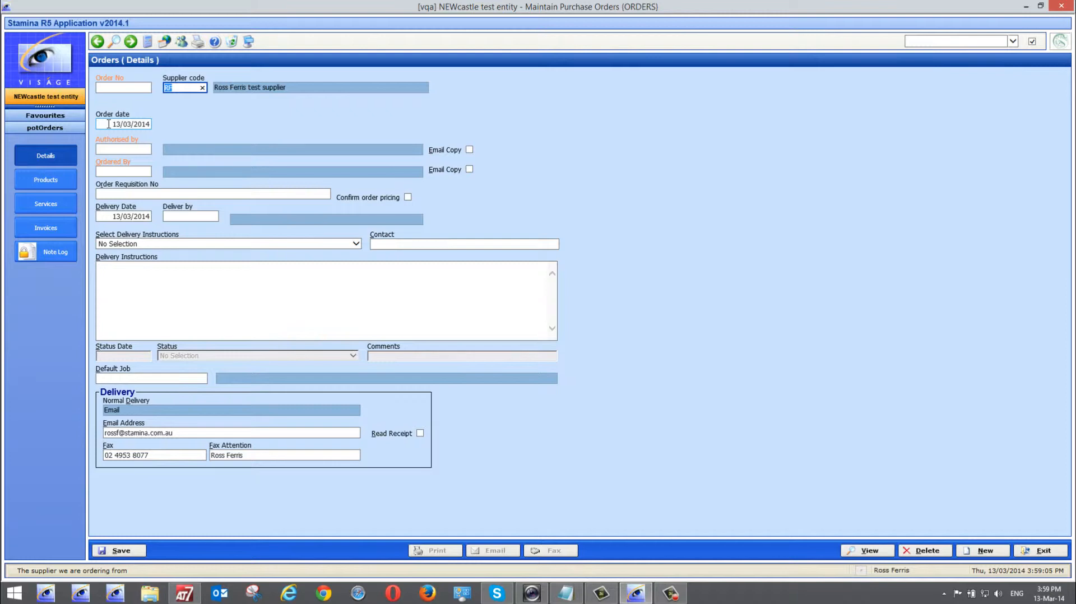
Change the order date to 20/03/2014
{"action": "left_click_drag", "start_coordinate": [111, 124], "coordinate": [180, 118]}
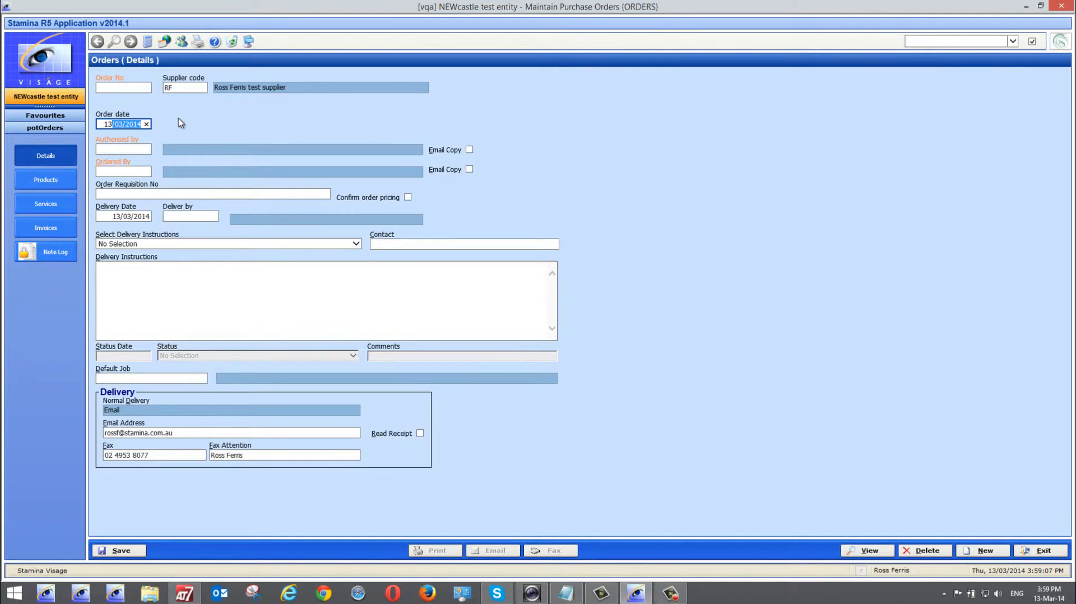
{"action": "type", "text": "20.3"}
{"action": "key", "text": "Tab"}
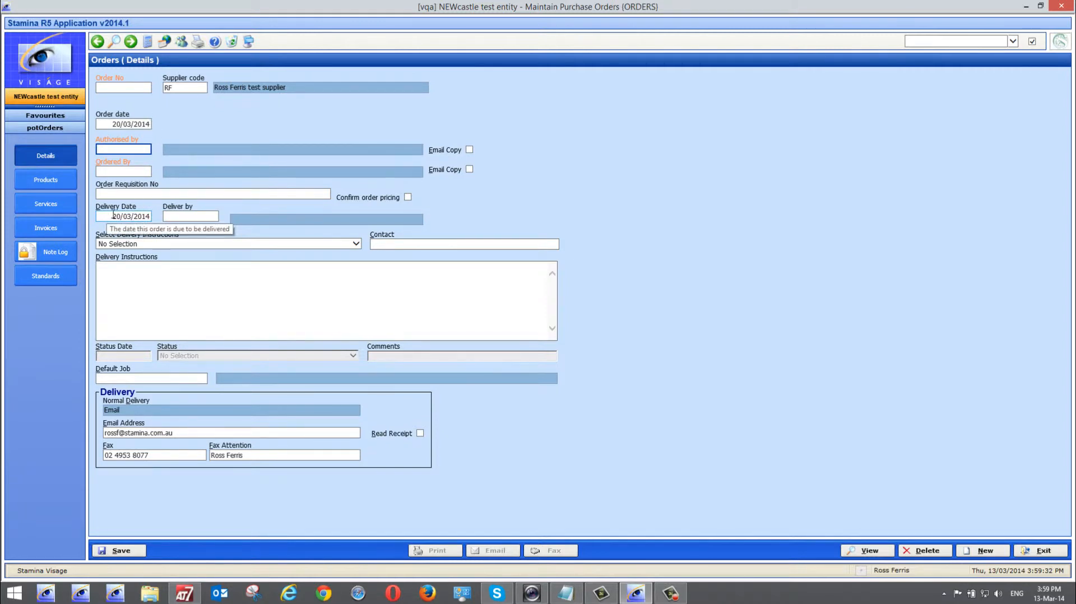
Enter 27/03 as the delivery date, triggering the warning that moves it to 01/04/2014
{"action": "left_click_drag", "start_coordinate": [113, 215], "coordinate": [160, 213]}
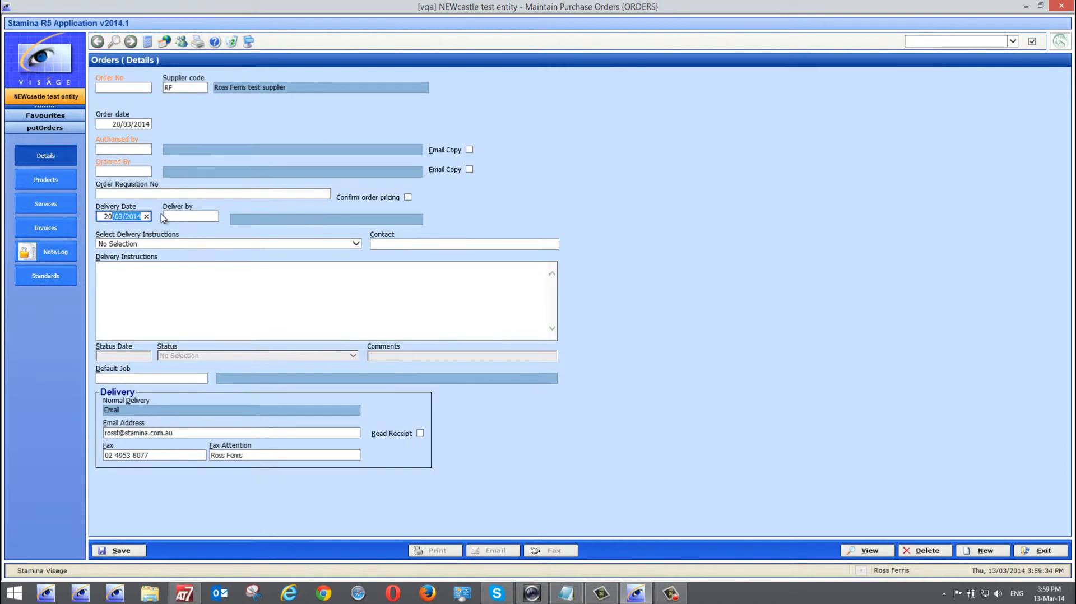
{"action": "key", "text": "BackSpace"}
{"action": "type", "text": "7/3"}
{"action": "key", "text": "Tab"}
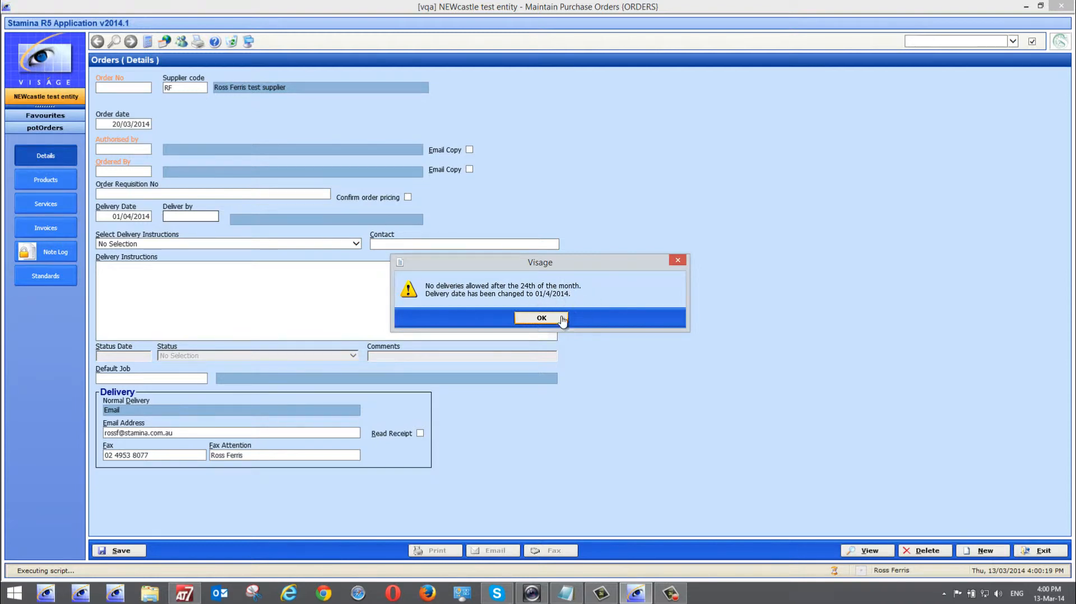
Dismiss the delivery warning and set the delivery date to 24/03/2014
{"action": "left_click", "coordinate": [540, 318]}
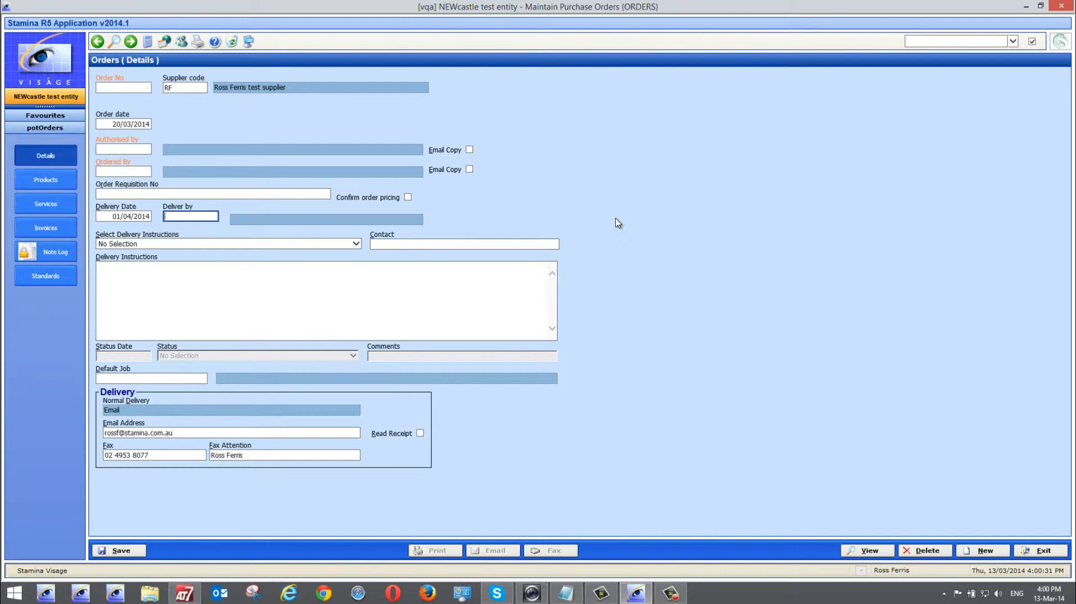
{"action": "left_click_drag", "start_coordinate": [108, 216], "coordinate": [173, 214]}
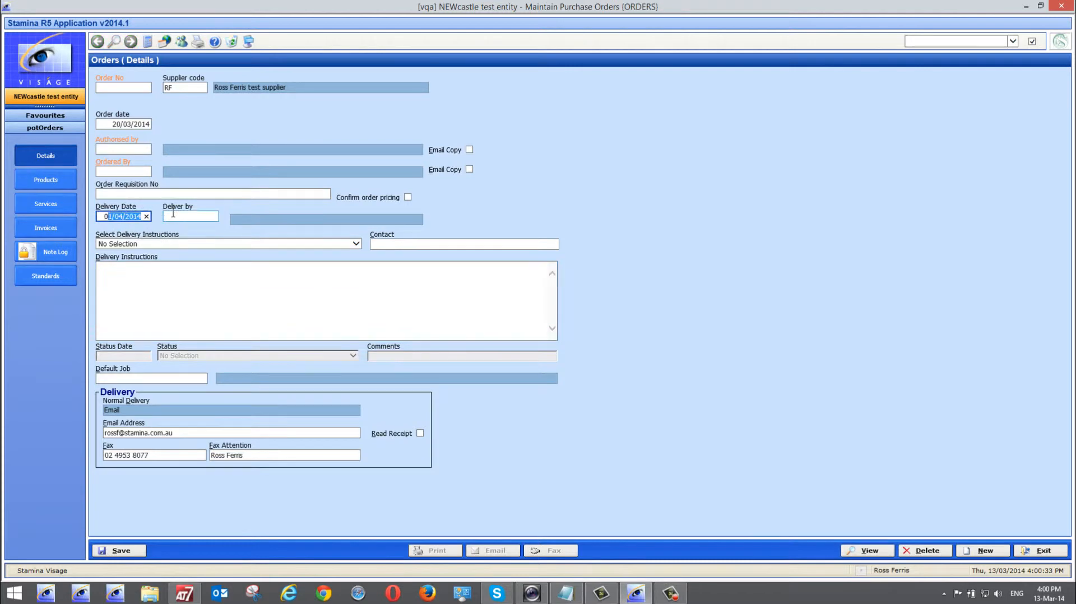
{"action": "type", "text": "23."}
{"action": "key", "text": "BackSpace"}
{"action": "key", "text": "BackSpace"}
{"action": "key", "text": "BackSpace"}
{"action": "type", "text": "24.3"}
{"action": "key", "text": "Tab"}
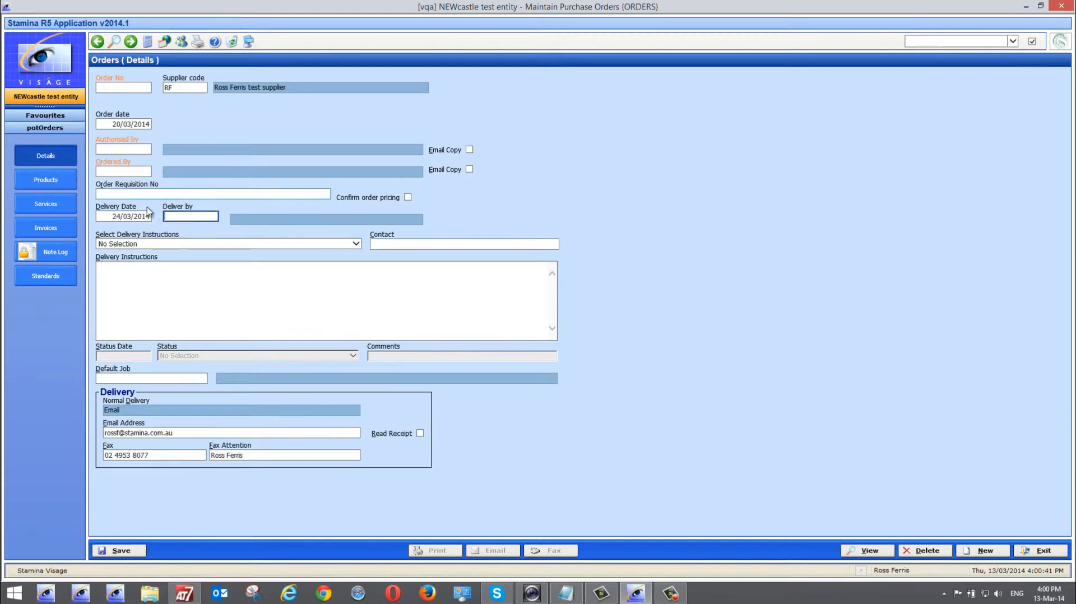
Enter the authoriser's code in Authorised by with a password that is rejected as invalid
{"action": "left_click", "coordinate": [120, 150]}
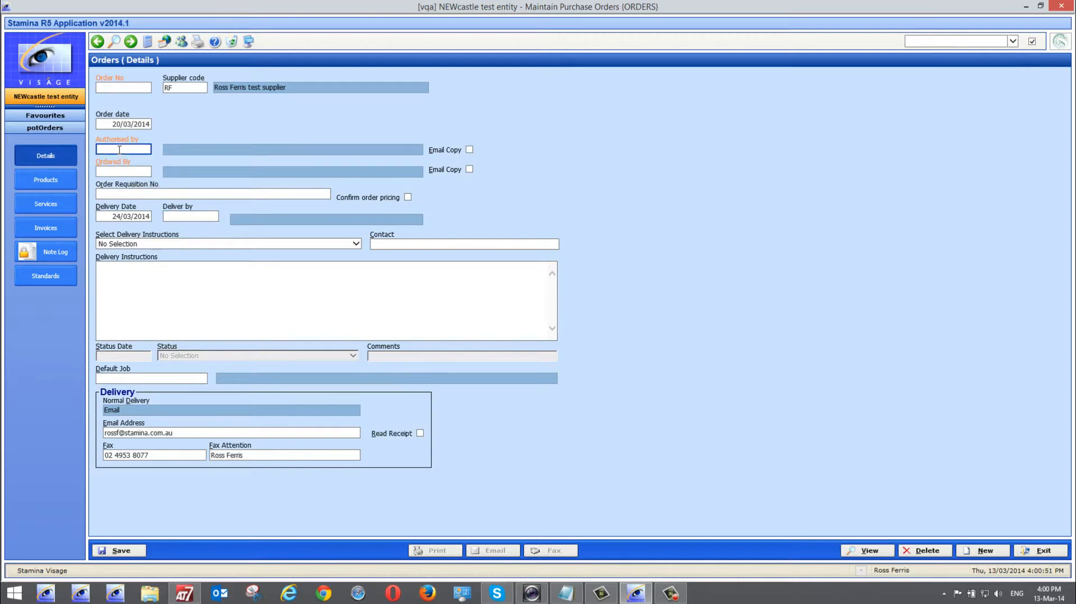
{"action": "type", "text": "ross"}
{"action": "key", "text": "Tab"}
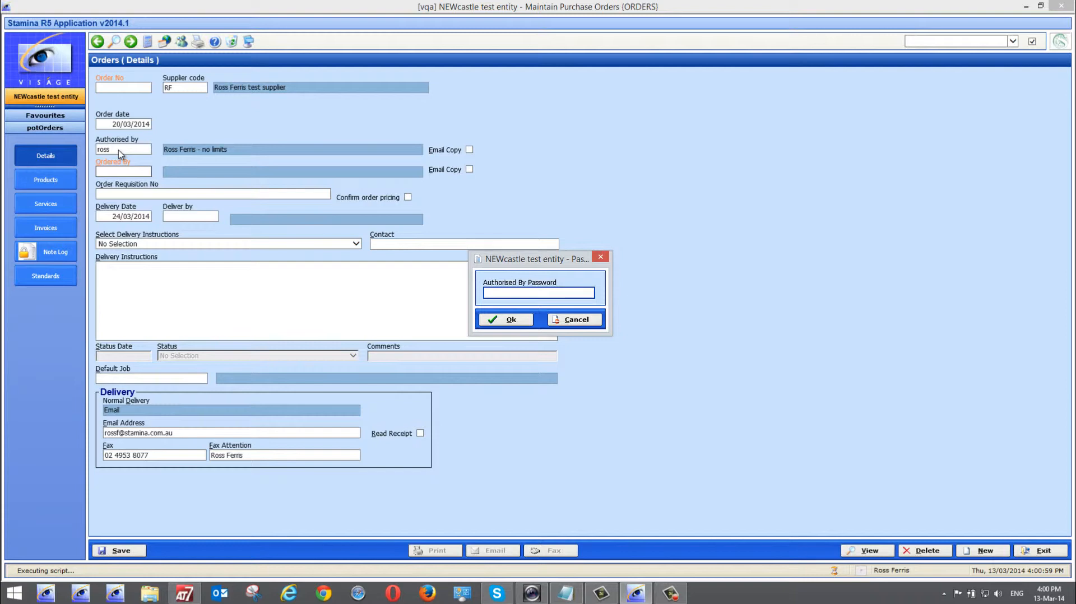
{"action": "type", "text": "•••••••••"}
{"action": "key", "text": "Return"}
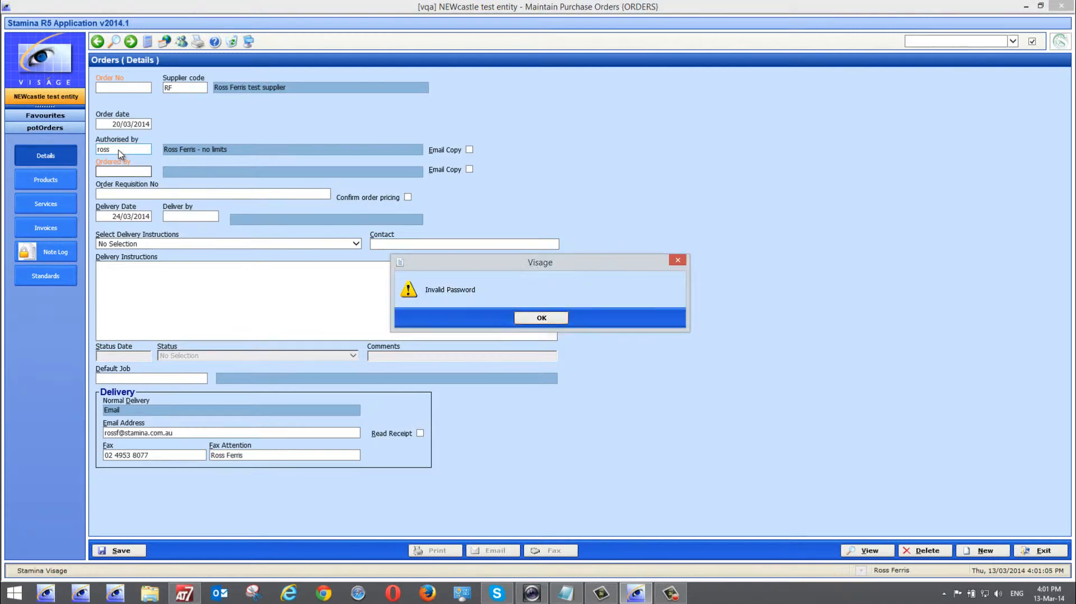
{"action": "key", "text": "Return"}
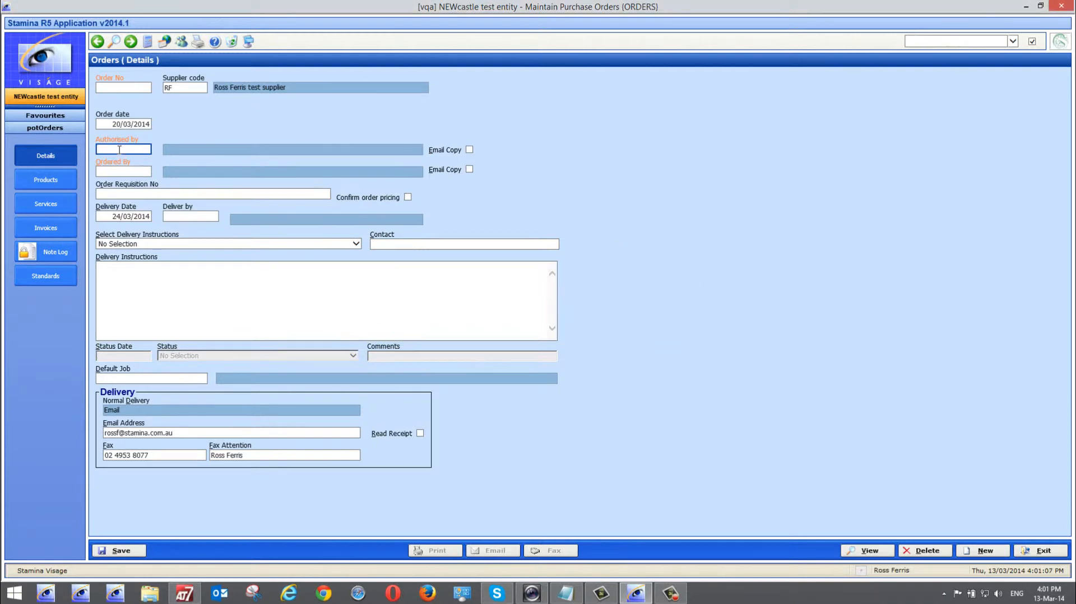
Re-enter the authoriser's code and the correct password so authorisation is accepted
{"action": "type", "text": "ross"}
{"action": "key", "text": "Tab"}
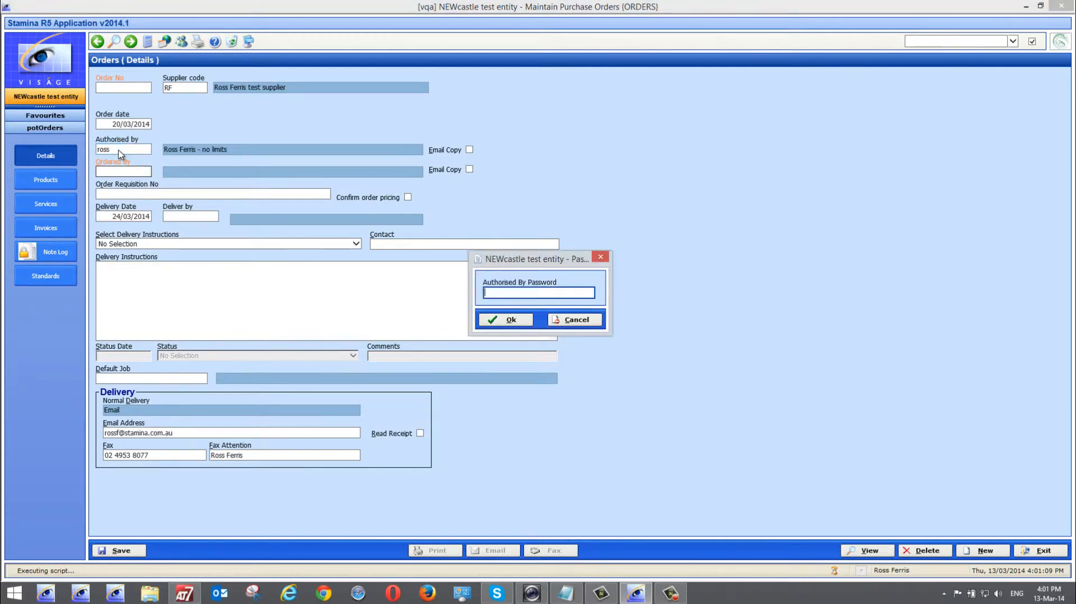
{"action": "type", "text": "•••"}
{"action": "key", "text": "BackSpace"}
{"action": "key", "text": "BackSpace"}
{"action": "key", "text": "BackSpace"}
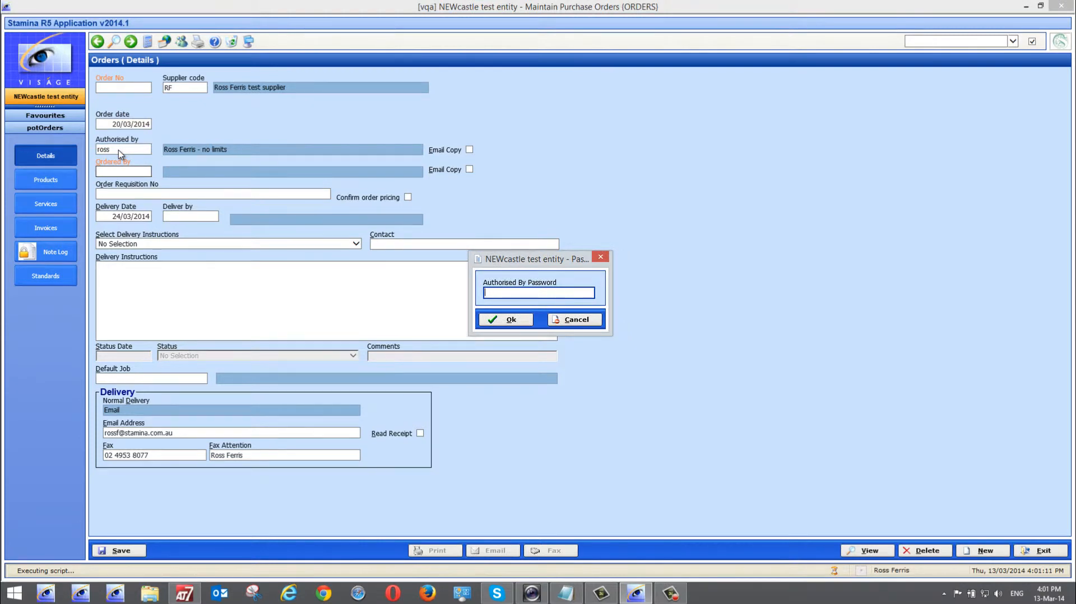
{"action": "type", "text": "••••••"}
{"action": "key", "text": "Return"}
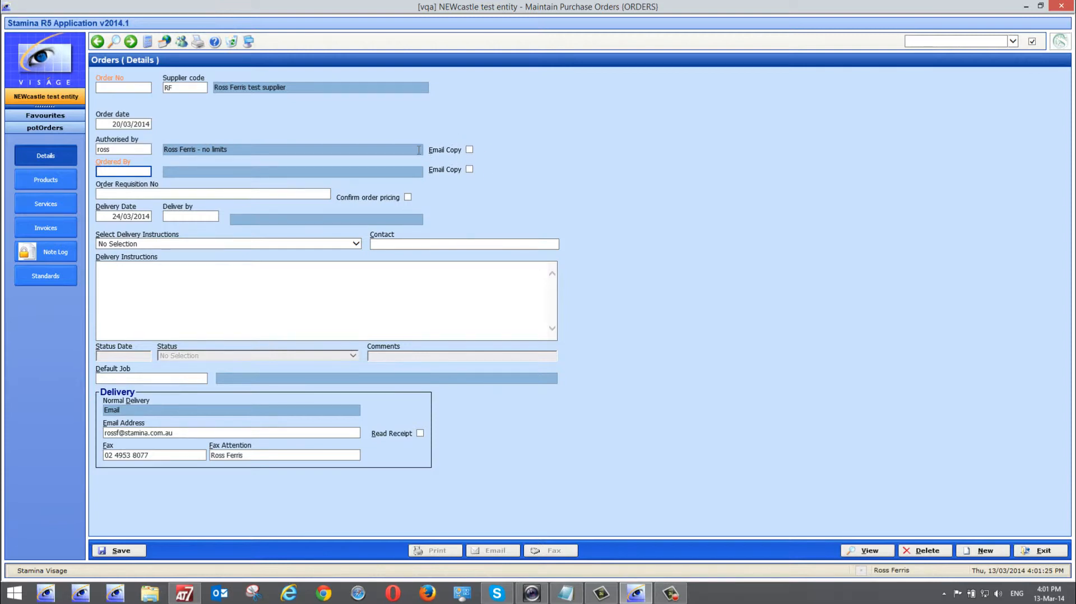
Open the authoriser's maintenance record and save it with Default Auto Email Copy ticked
{"action": "left_click", "coordinate": [115, 150]}
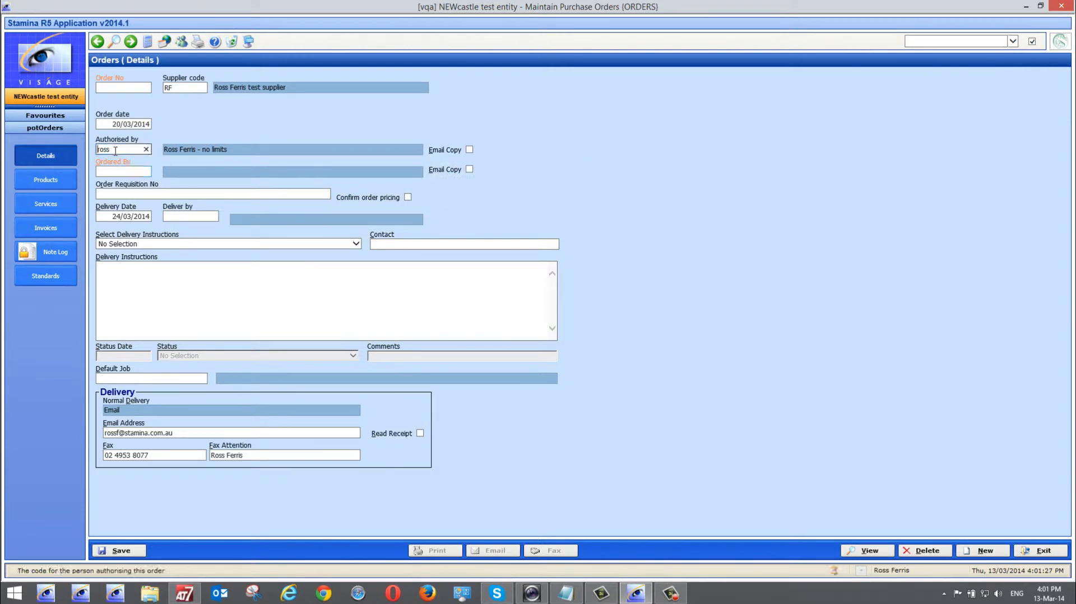
{"action": "right_click", "coordinate": [116, 151]}
{"action": "left_click", "coordinate": [131, 168]}
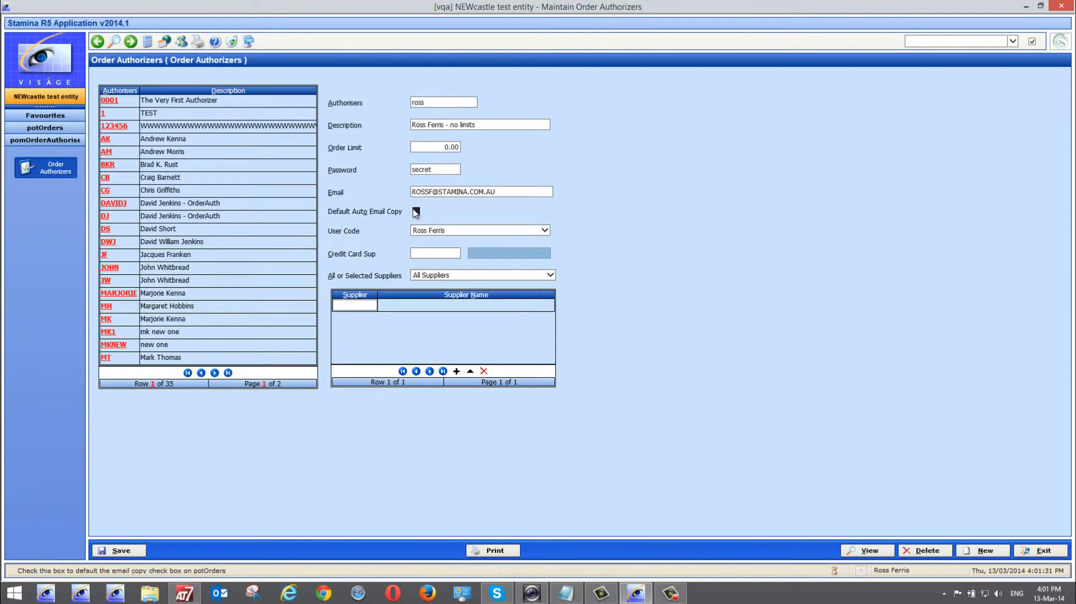
{"action": "left_click", "coordinate": [119, 553]}
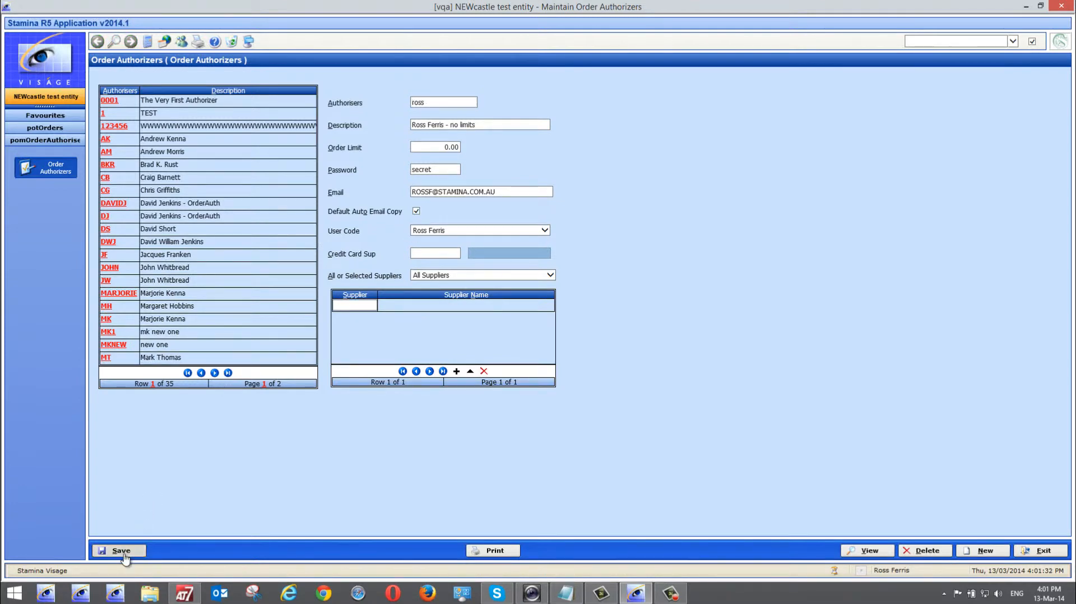
Reload the authoriser's record, delete its password, and save it
{"action": "type", "text": "ross"}
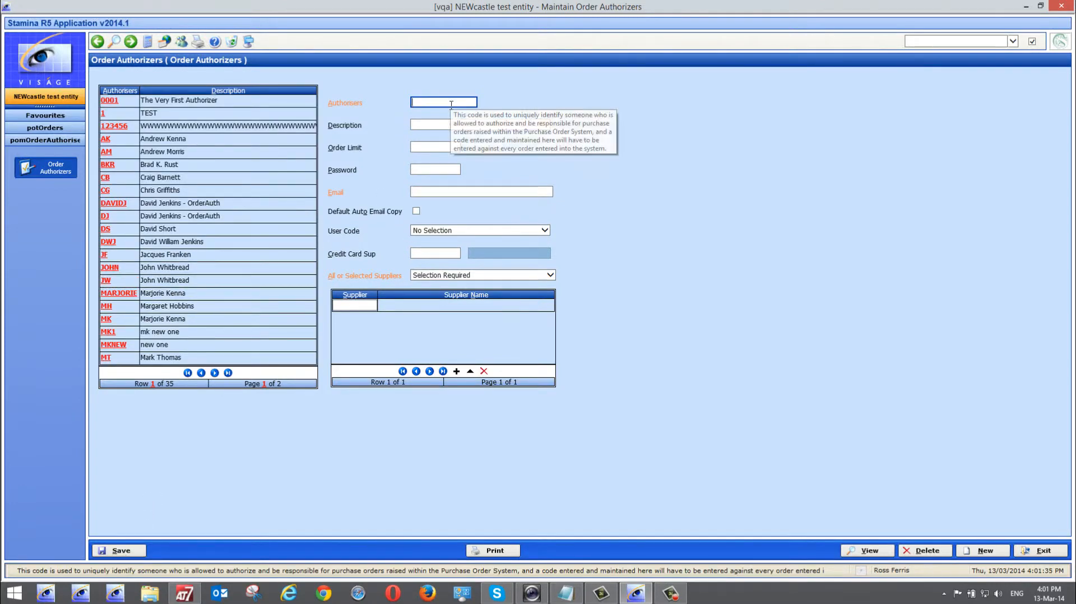
{"action": "key", "text": "Tab"}
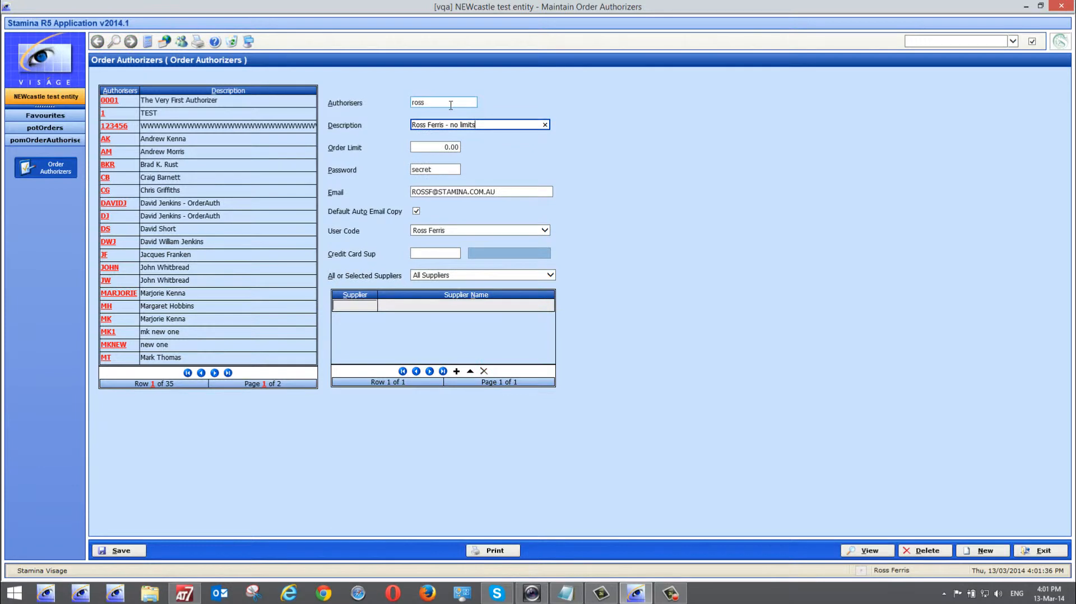
{"action": "left_click", "coordinate": [438, 168]}
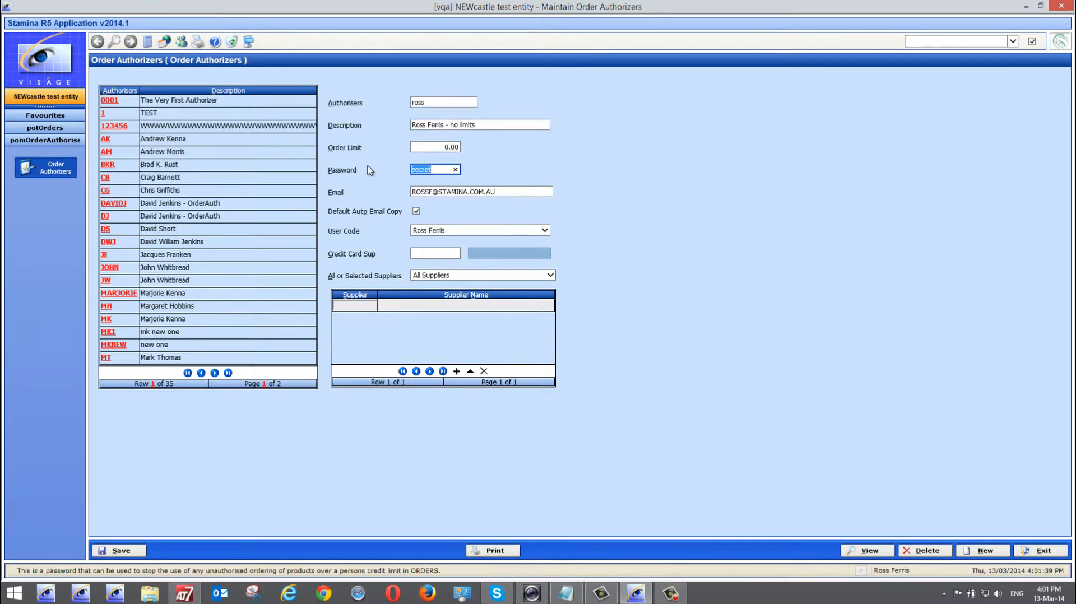
{"action": "key", "text": "BackSpace"}
{"action": "left_click", "coordinate": [133, 549]}
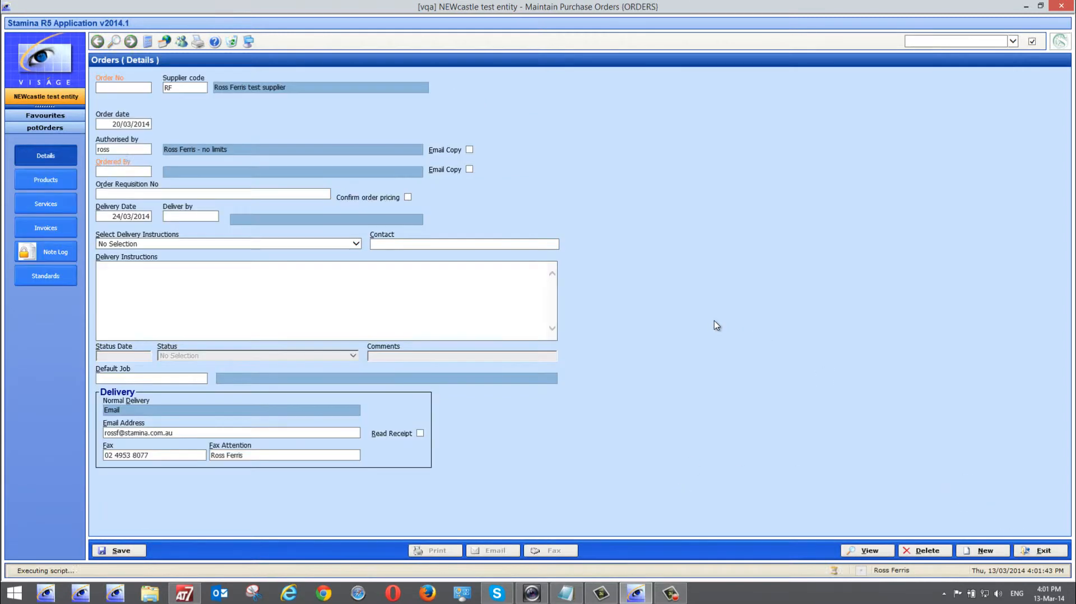
Set Ordered By to the authoriser's code and enter 'private infro' as the requisition number
{"action": "left_click", "coordinate": [104, 171]}
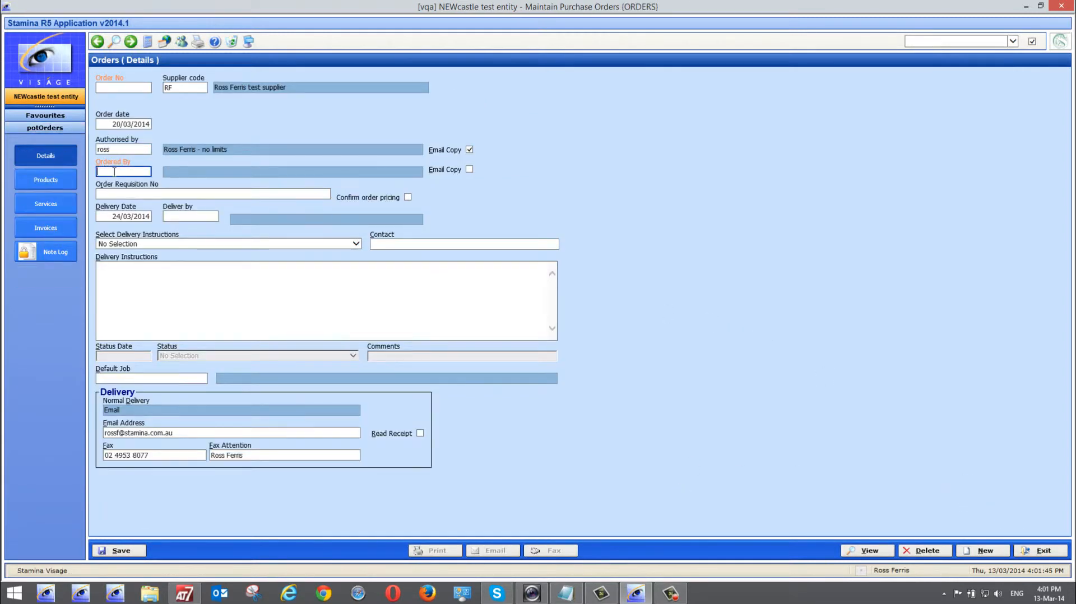
{"action": "type", "text": "ross"}
{"action": "key", "text": "Tab"}
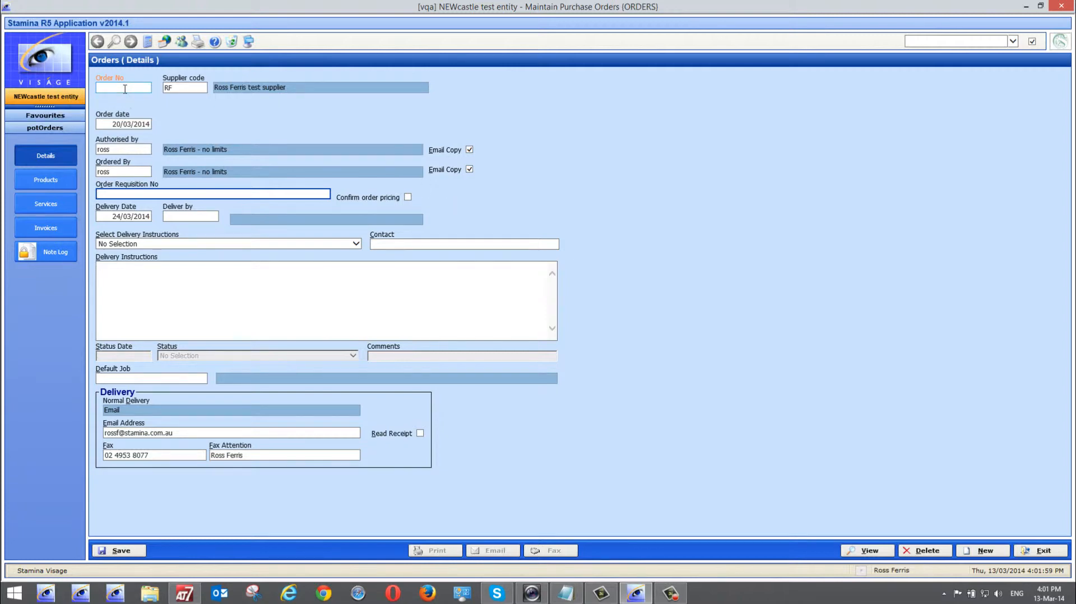
{"action": "left_click", "coordinate": [121, 193]}
{"action": "type", "text": "private inf"}
{"action": "type", "text": "r"}
{"action": "type", "text": "o"}
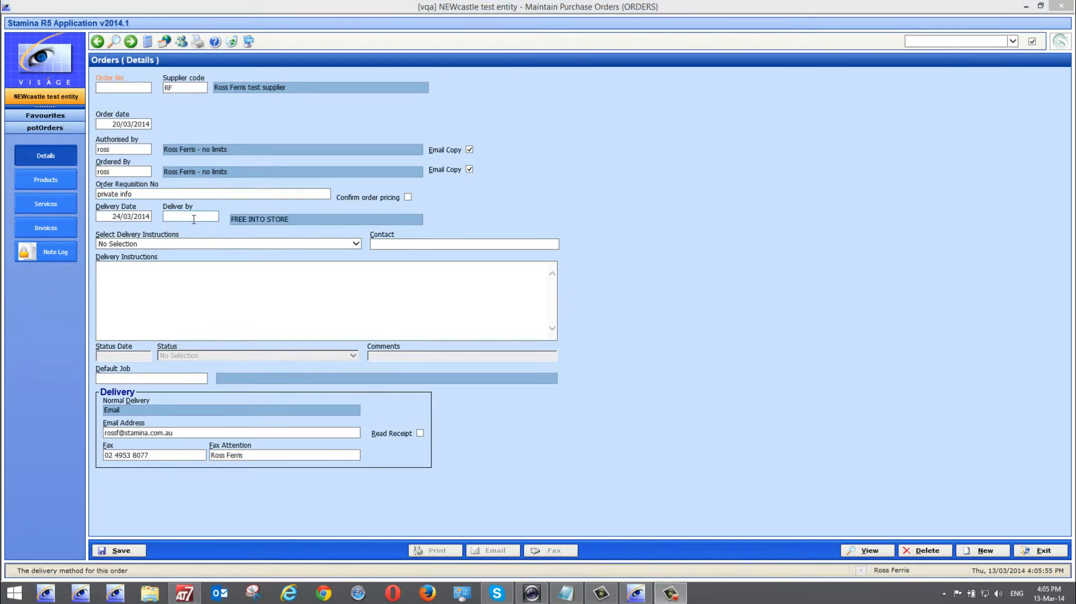
Enter FIS as the Deliver by code and review the delivery code list
{"action": "left_click", "coordinate": [178, 216]}
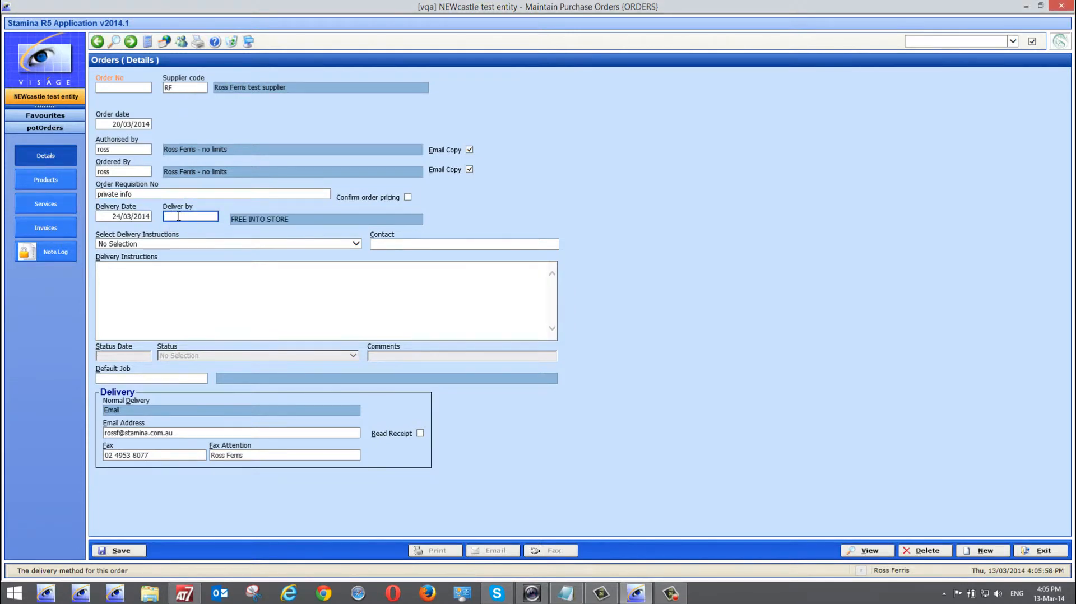
{"action": "type", "text": "fis"}
{"action": "key", "text": "Tab"}
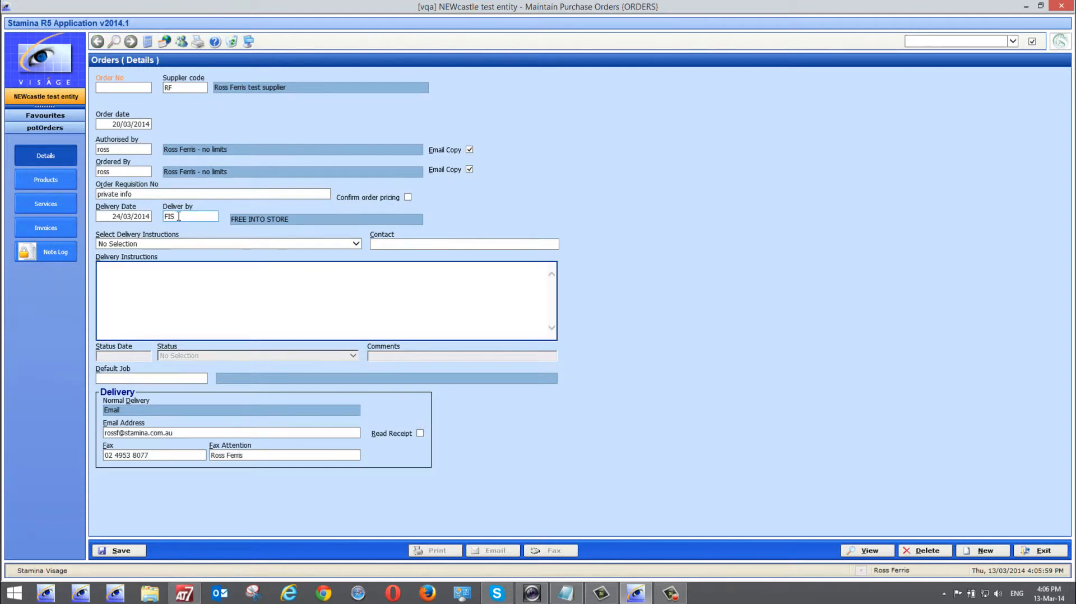
{"action": "right_click", "coordinate": [179, 217]}
{"action": "left_click", "coordinate": [211, 231]}
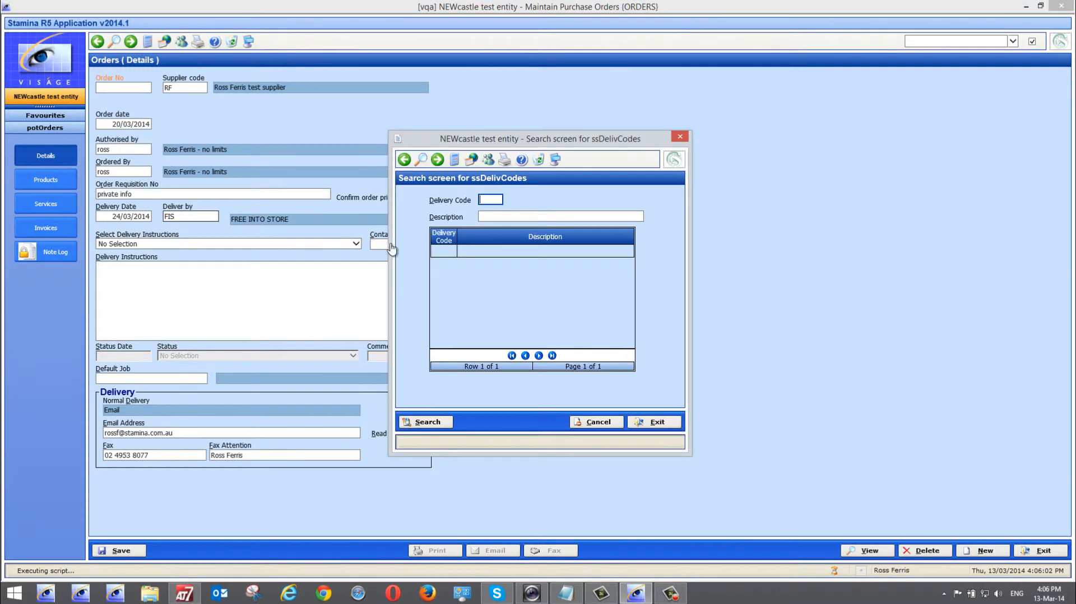
{"action": "left_click", "coordinate": [414, 421]}
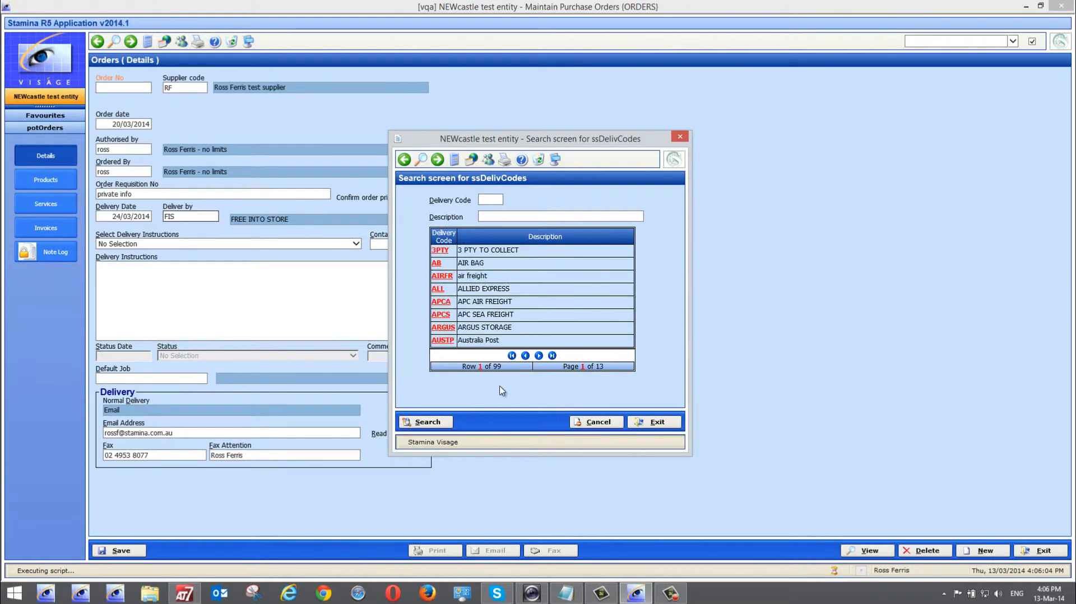
{"action": "left_click", "coordinate": [655, 422]}
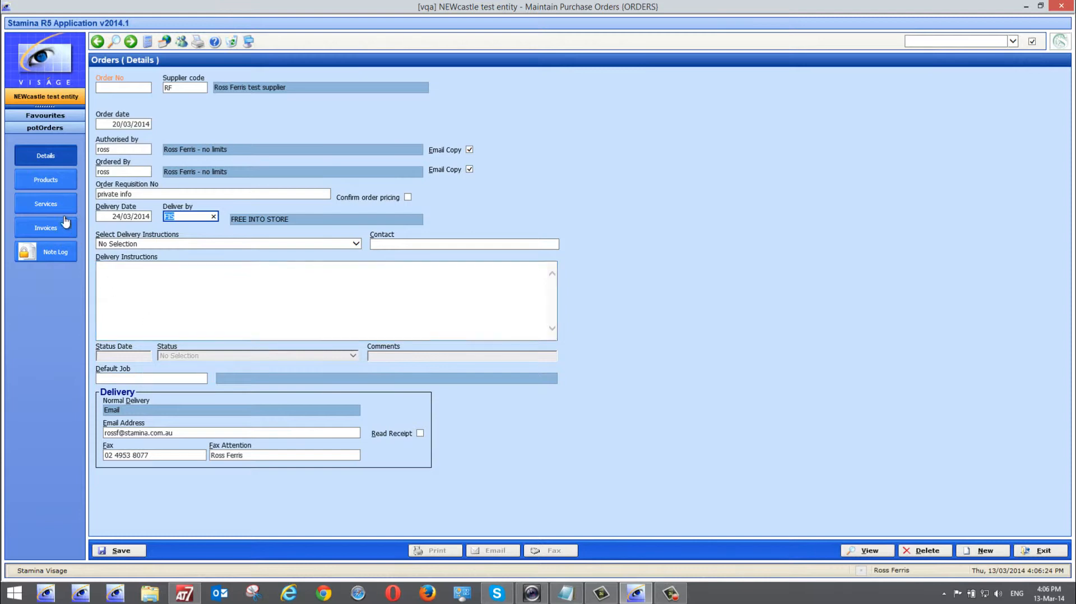
On the order's Products page, enter supplier's product code rf to add product RF as line one
{"action": "left_click", "coordinate": [47, 181]}
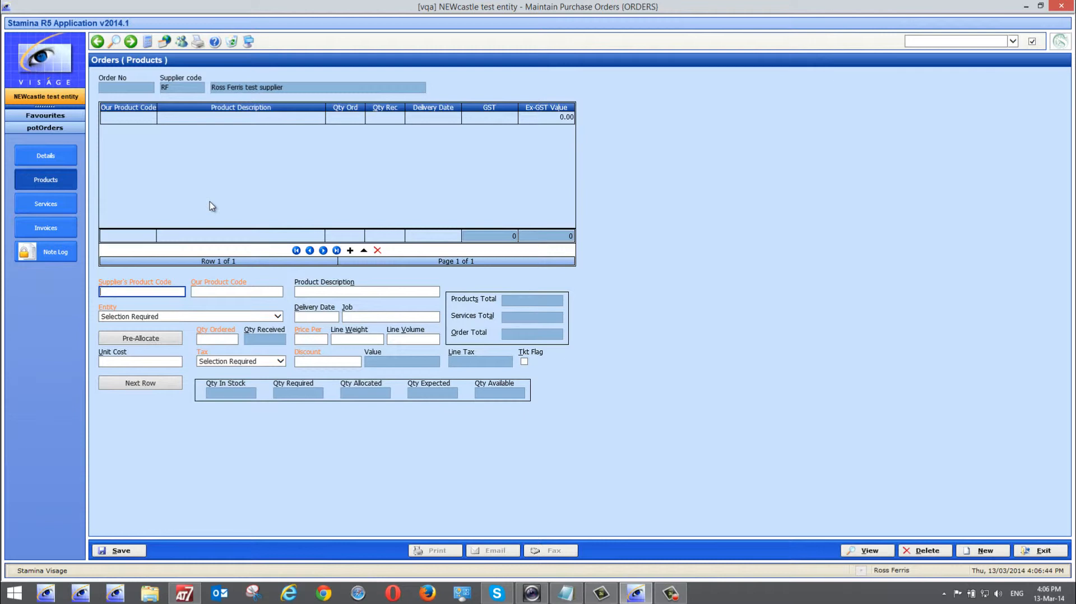
{"action": "type", "text": "rf"}
{"action": "key", "text": "Tab"}
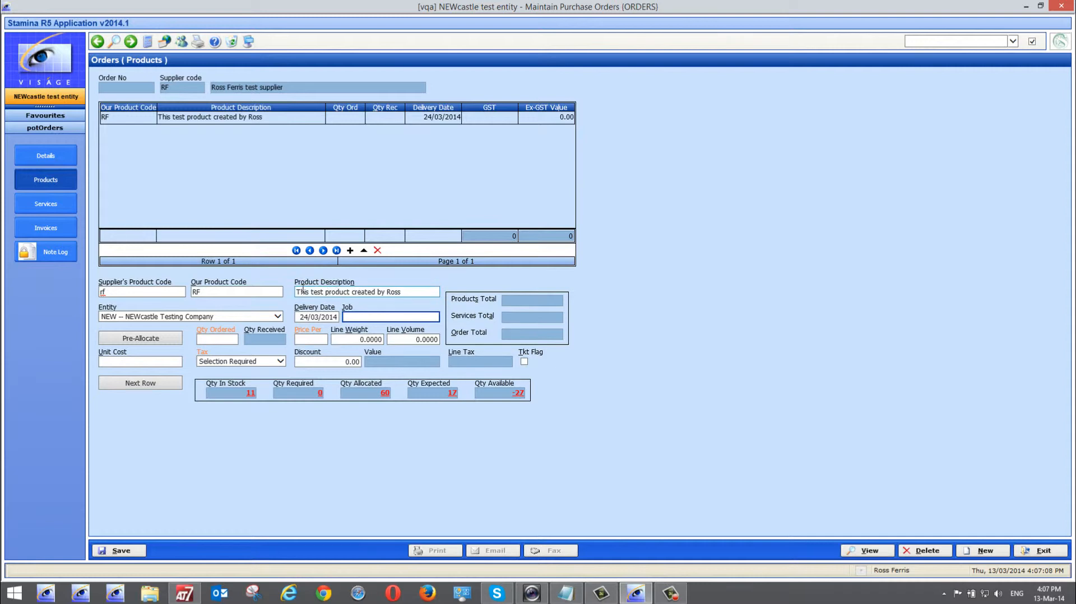
Append '(please make it a pink one)' to the RF line's product description
{"action": "left_click", "coordinate": [408, 292]}
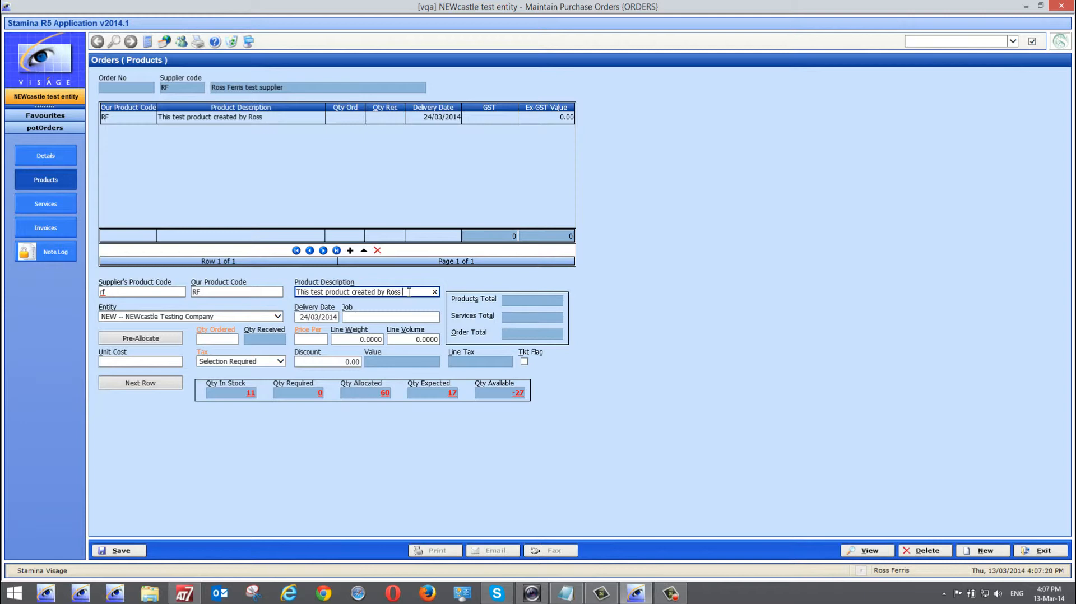
{"action": "type", "text": "(please ma"}
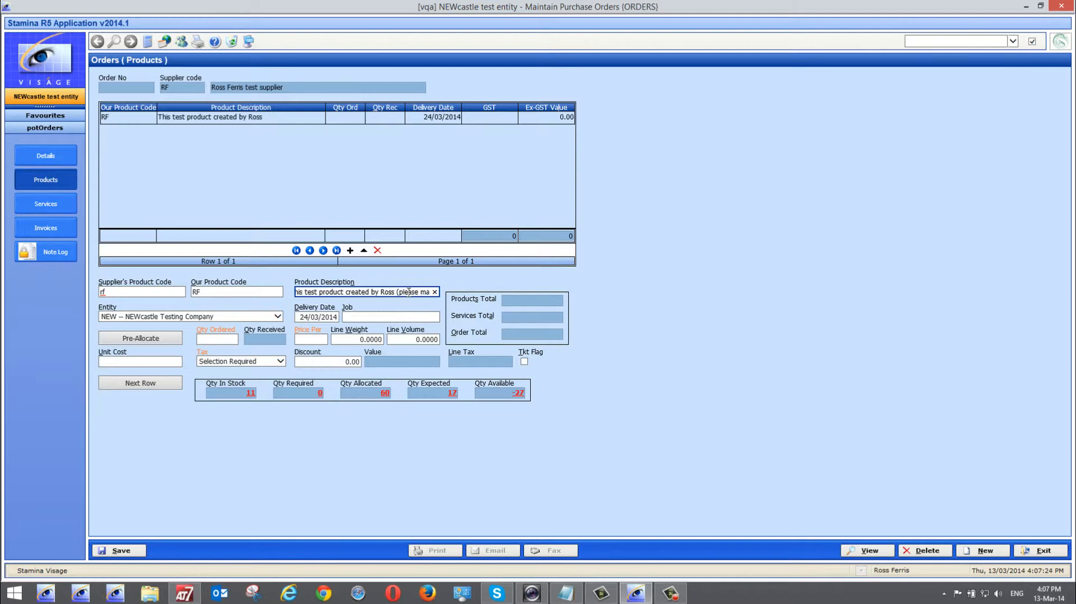
{"action": "type", "text": "ke it a pink one)"}
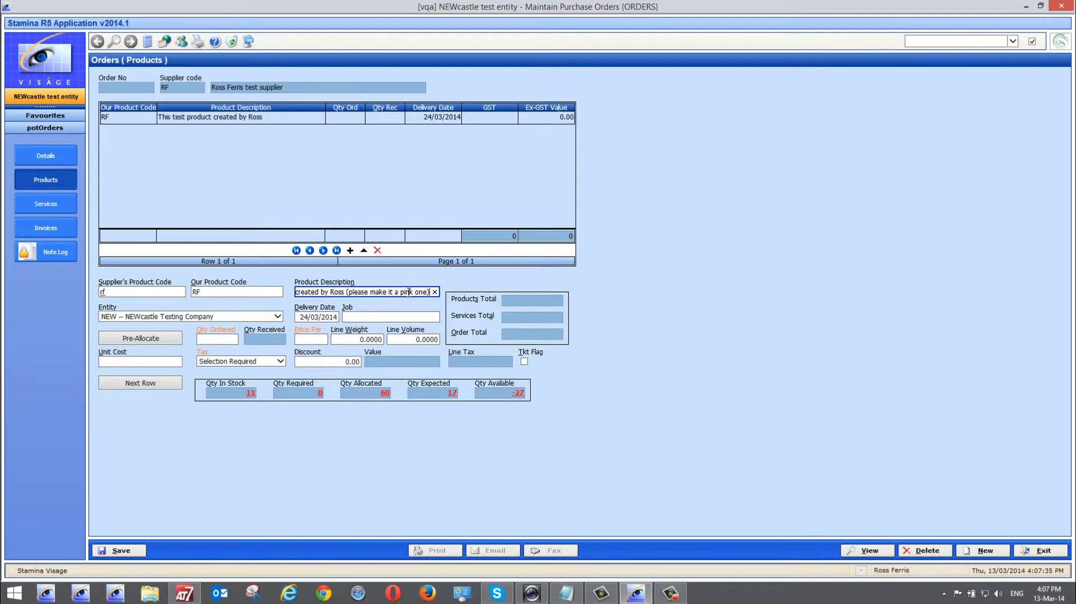
{"action": "key", "text": "Tab"}
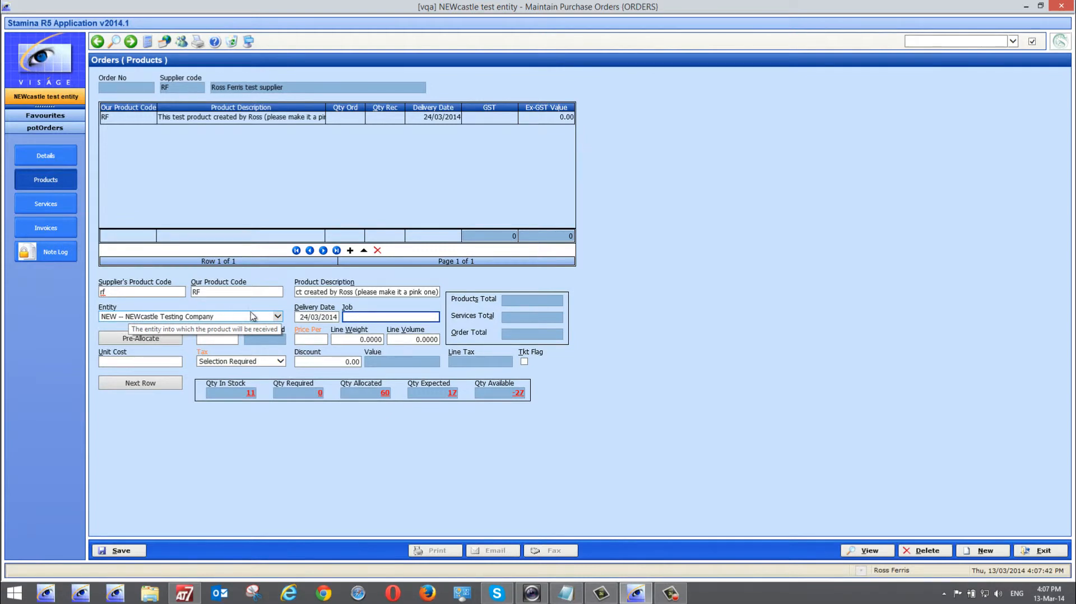
{"action": "left_click", "coordinate": [277, 317]}
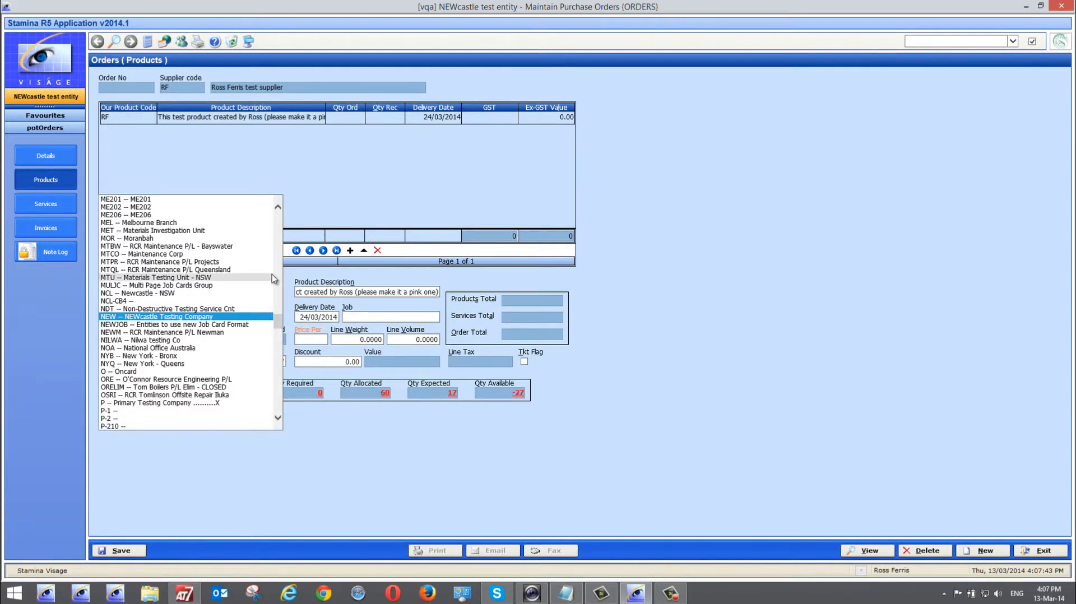
{"action": "left_click", "coordinate": [314, 276]}
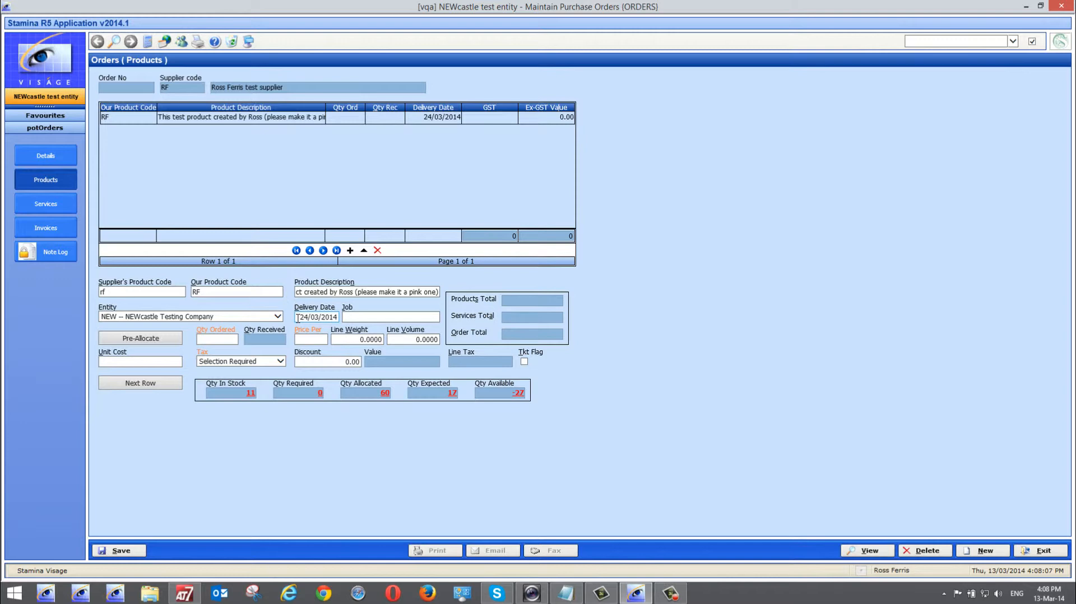
{"action": "left_click", "coordinate": [390, 317]}
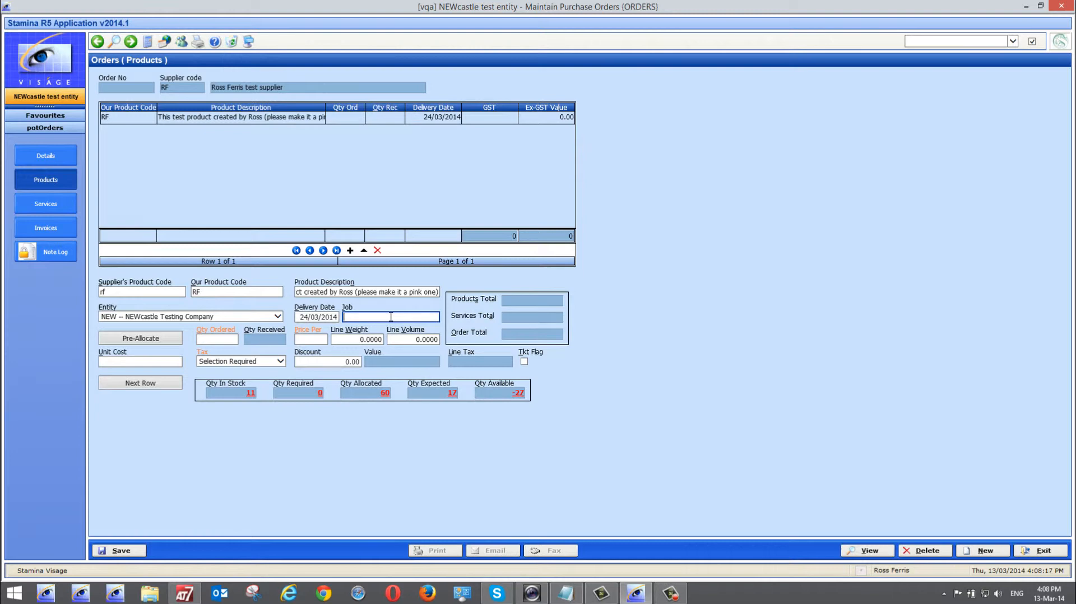
Enter an ordered quantity of 12 on the first RF line, giving a 444.00 line value
{"action": "left_click", "coordinate": [114, 289]}
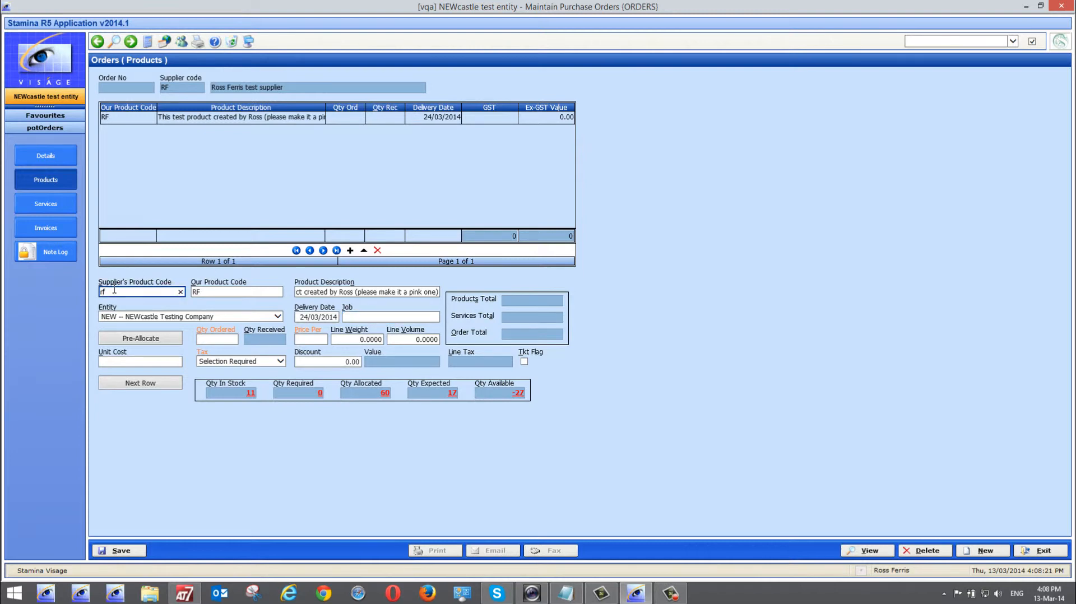
{"action": "key", "text": "Tab"}
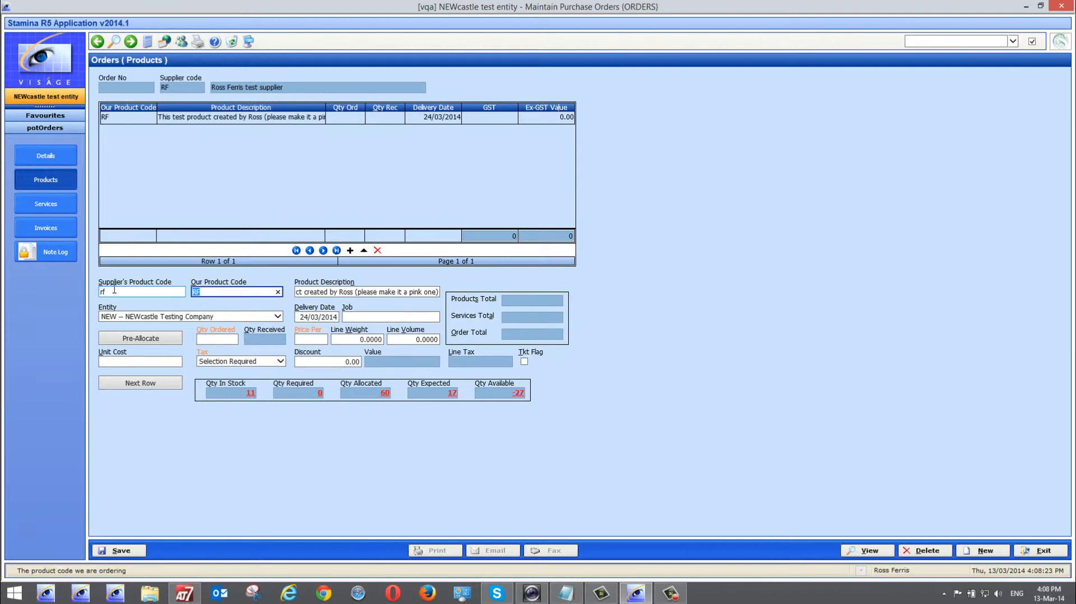
{"action": "key", "text": "Tab"}
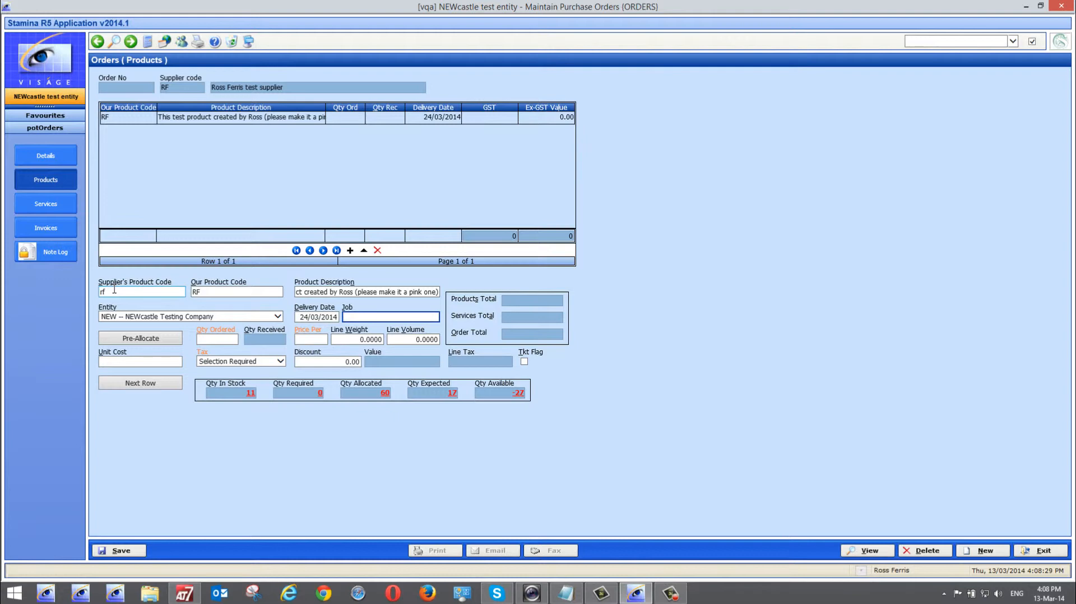
{"action": "key", "text": "Tab"}
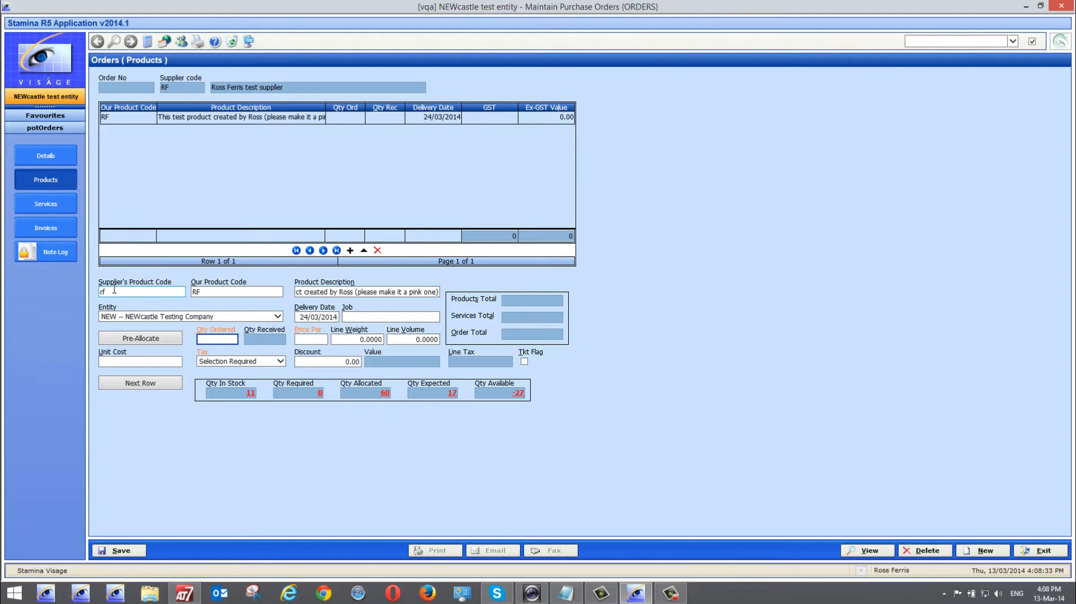
{"action": "type", "text": "12"}
{"action": "key", "text": "Tab"}
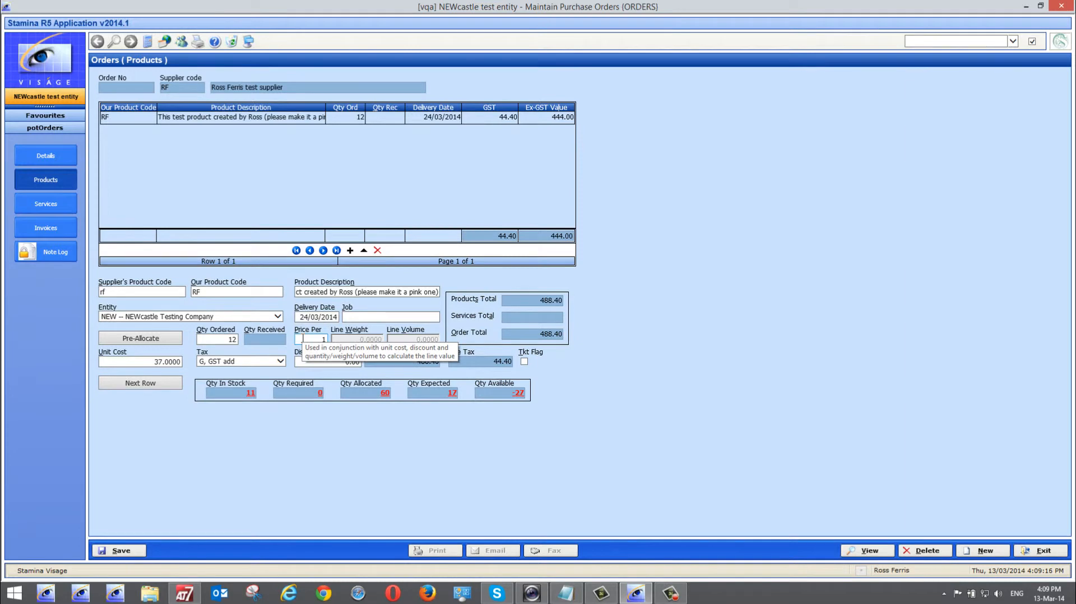
Price the RF line at unit cost 400 per 12, trying a 10 discount then resetting it to 0
{"action": "left_click", "coordinate": [328, 361]}
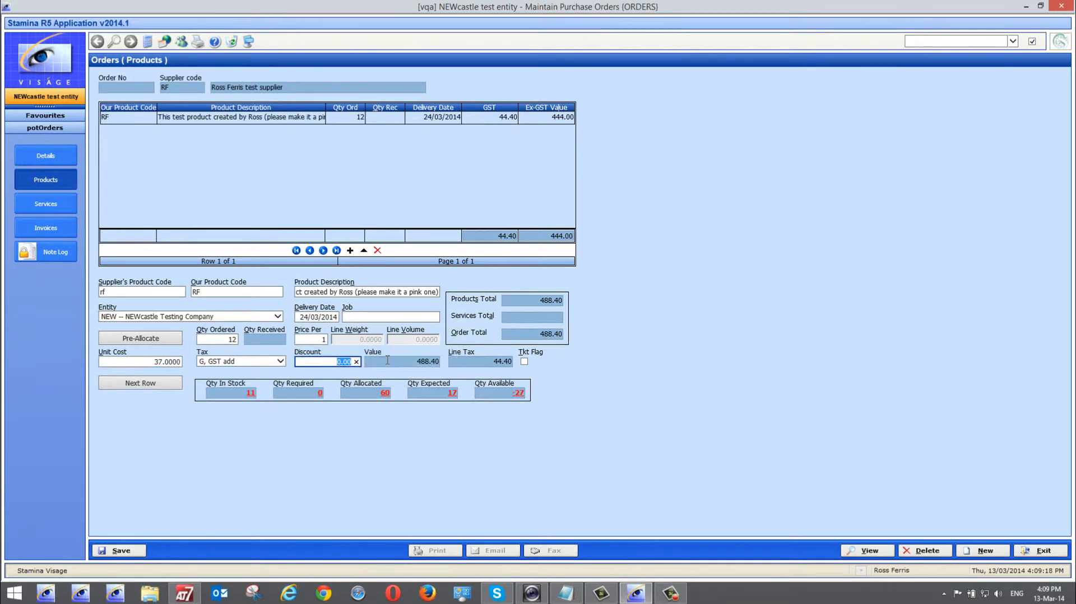
{"action": "type", "text": "10"}
{"action": "key", "text": "Tab"}
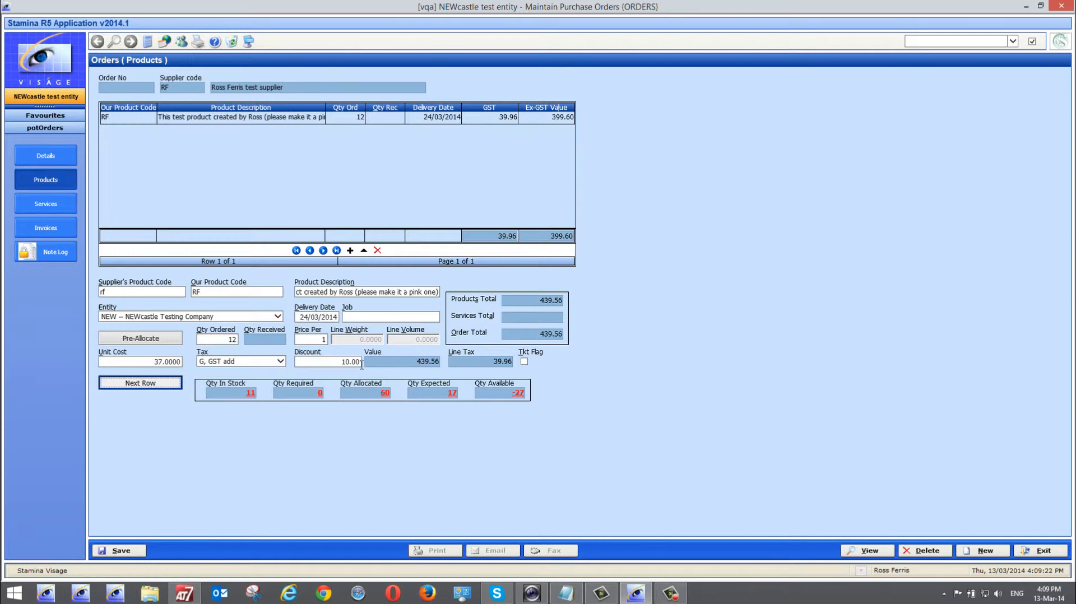
{"action": "left_click", "coordinate": [320, 341]}
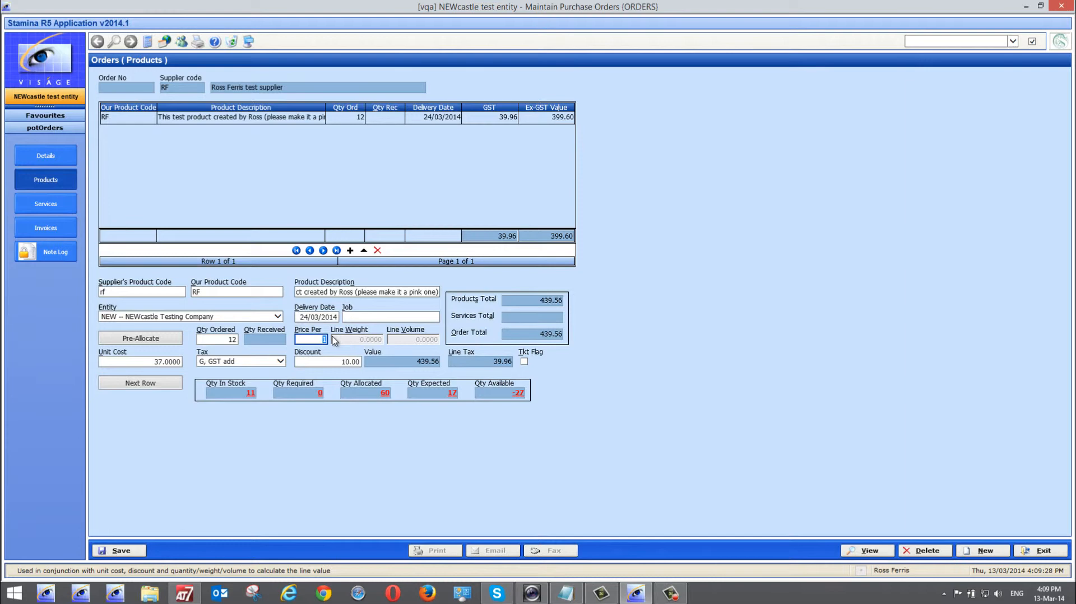
{"action": "type", "text": "12"}
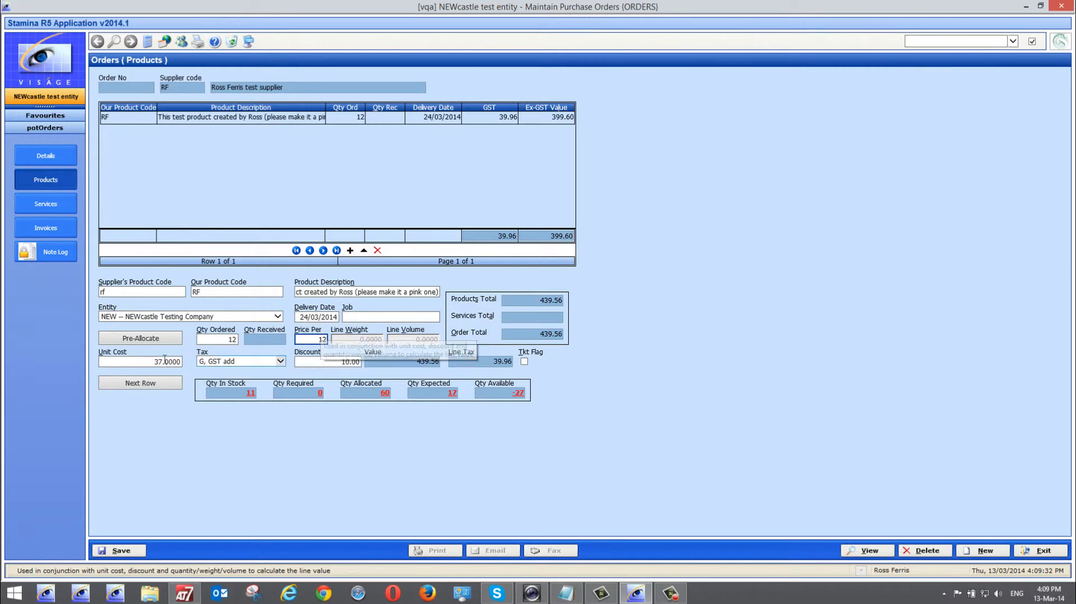
{"action": "left_click", "coordinate": [147, 360]}
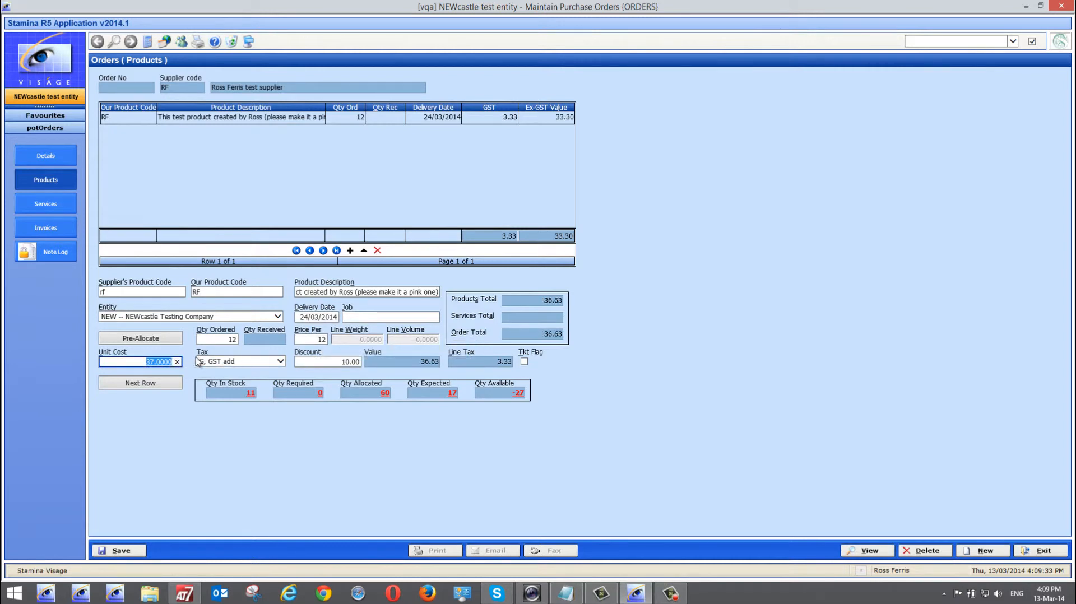
{"action": "type", "text": "400"}
{"action": "left_click", "coordinate": [319, 362]}
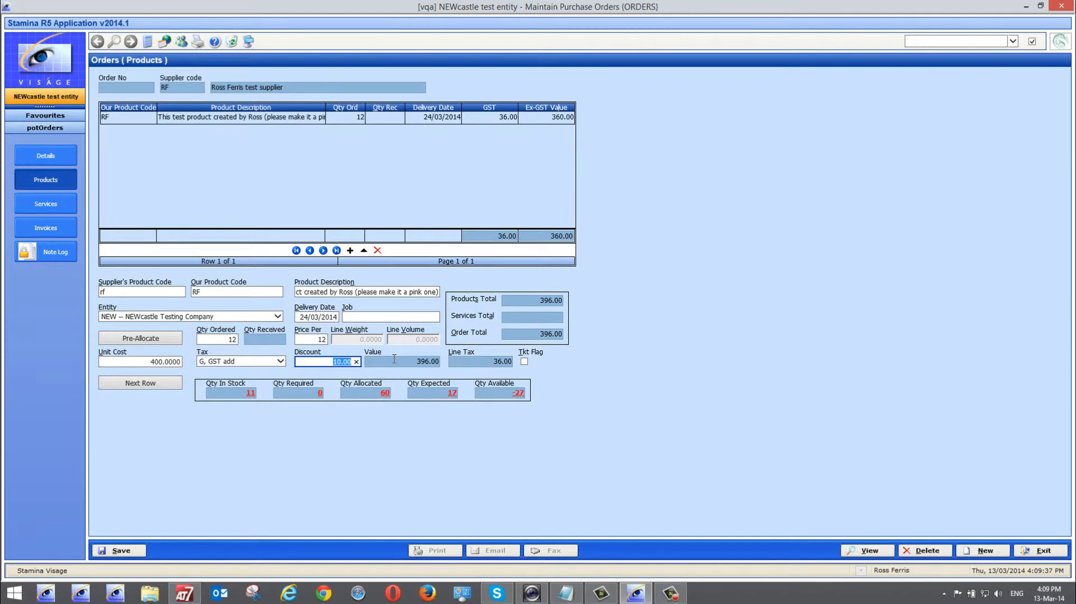
{"action": "type", "text": "0"}
{"action": "key", "text": "Tab"}
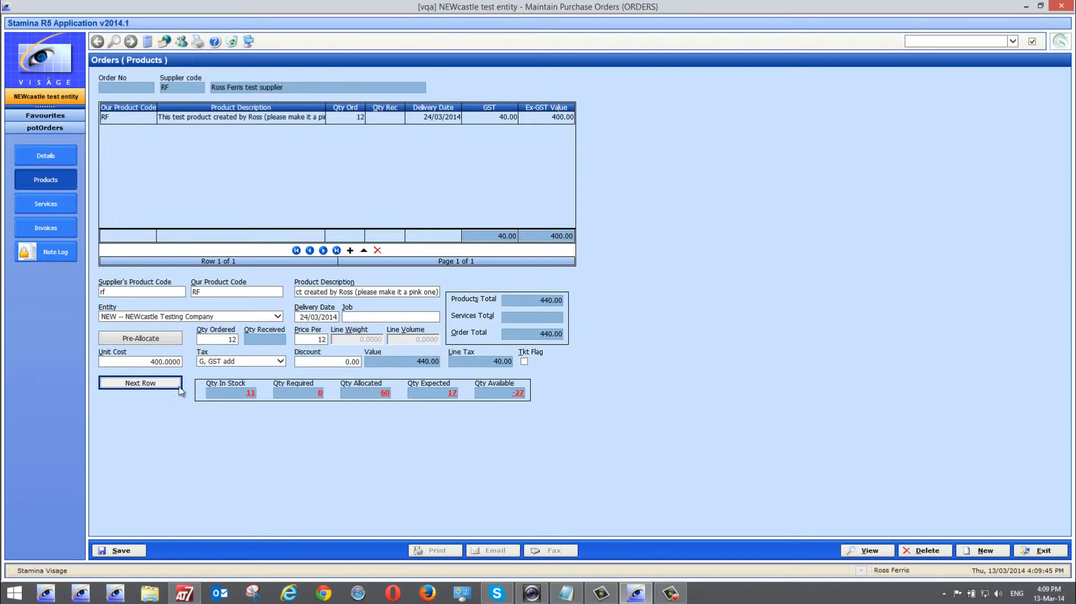
Recheck the RF line's discount, unit cost and tax code, giving a 440.00 order total
{"action": "left_click", "coordinate": [299, 361]}
{"action": "left_click", "coordinate": [138, 361]}
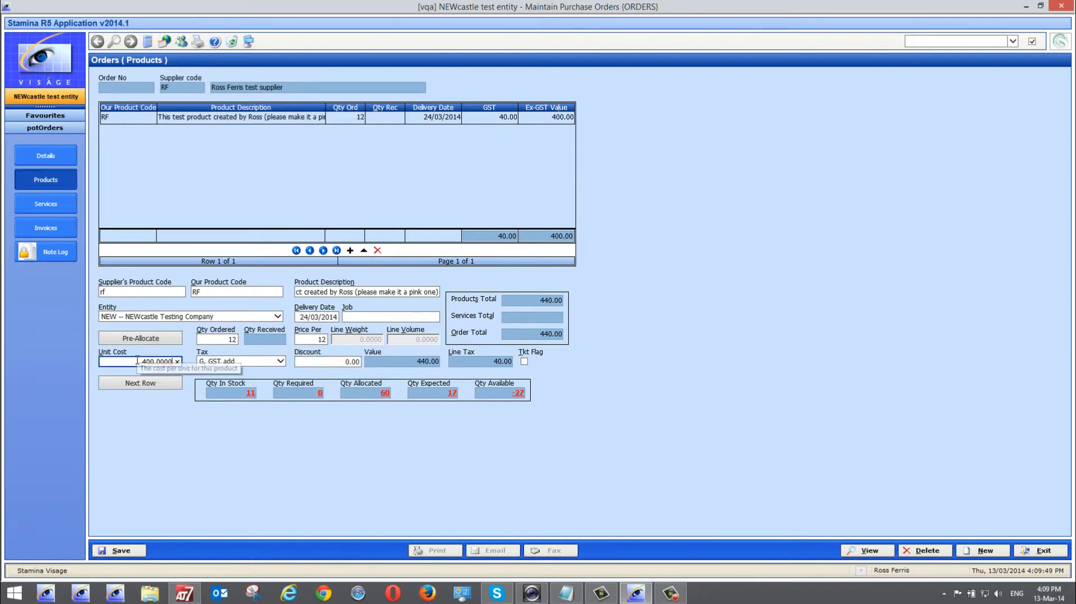
{"action": "left_click", "coordinate": [214, 361]}
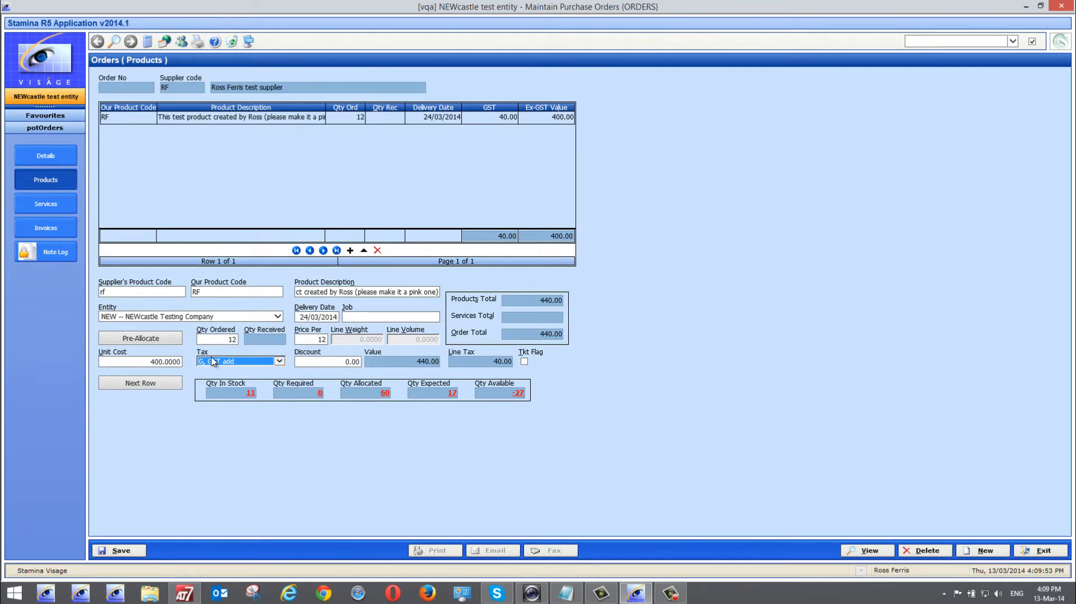
{"action": "key", "text": "Tab"}
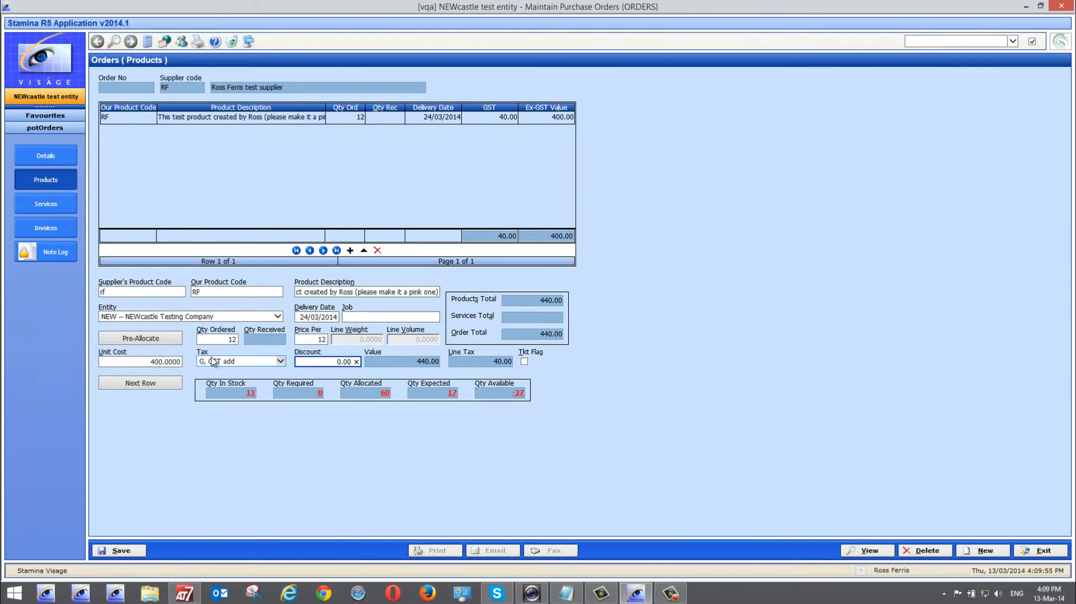
{"action": "key", "text": "Tab"}
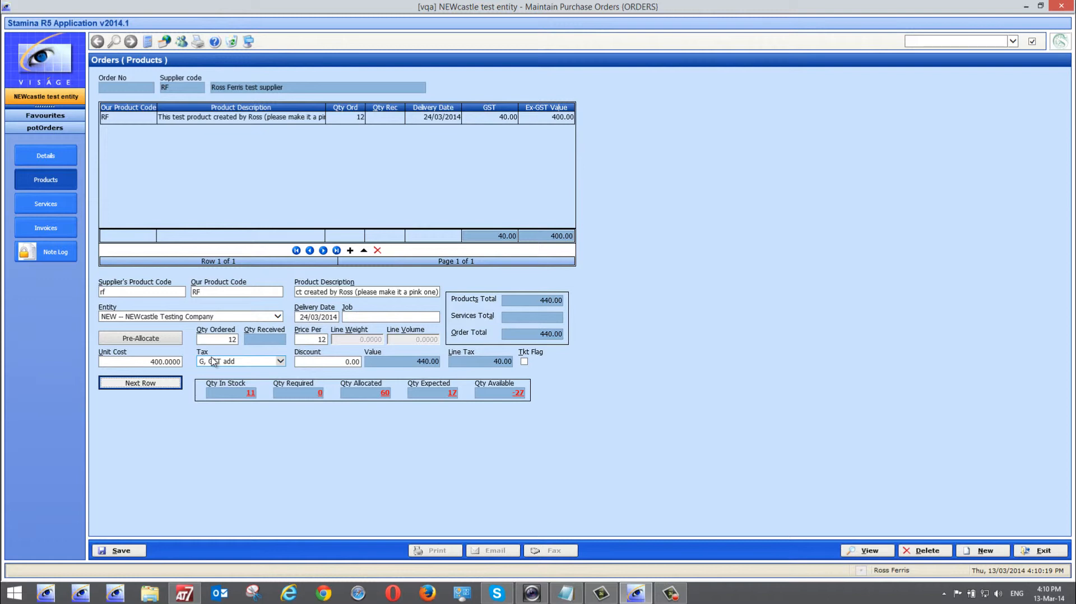
Commit the RF line and add a blank second product row to the order
{"action": "key", "text": "Tab"}
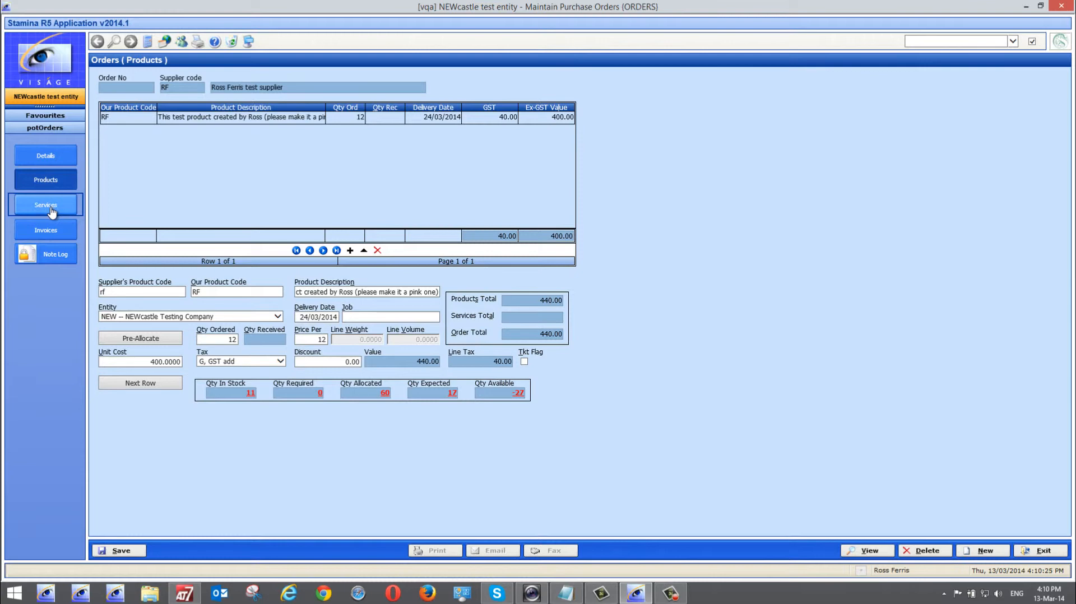
{"action": "key", "text": "Down"}
{"action": "key", "text": "Down"}
{"action": "key", "text": "Down"}
{"action": "key", "text": "Down"}
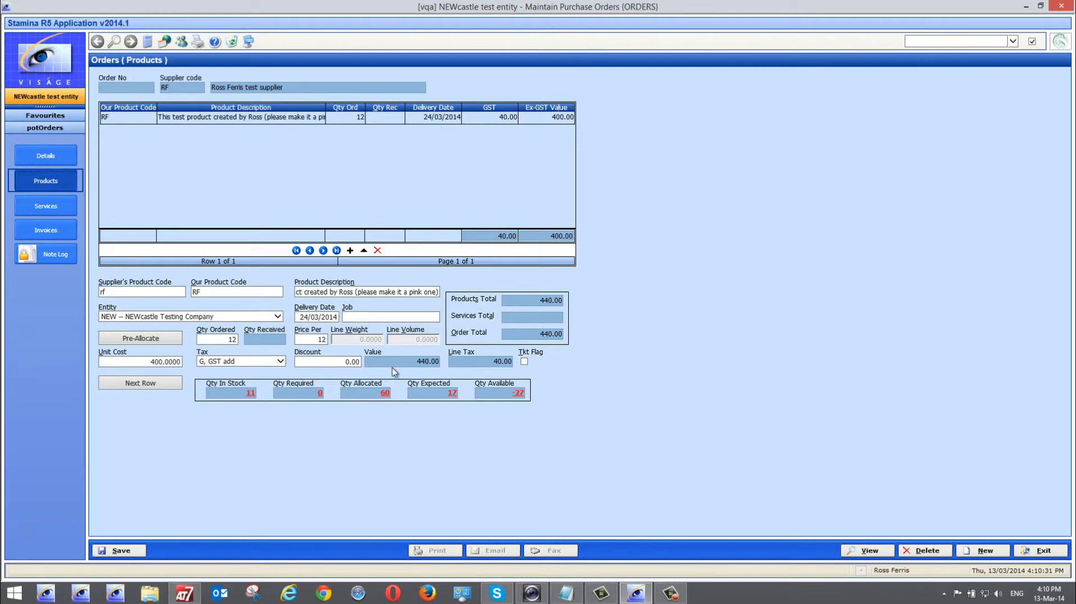
{"action": "left_click", "coordinate": [341, 362]}
{"action": "key", "text": "Tab"}
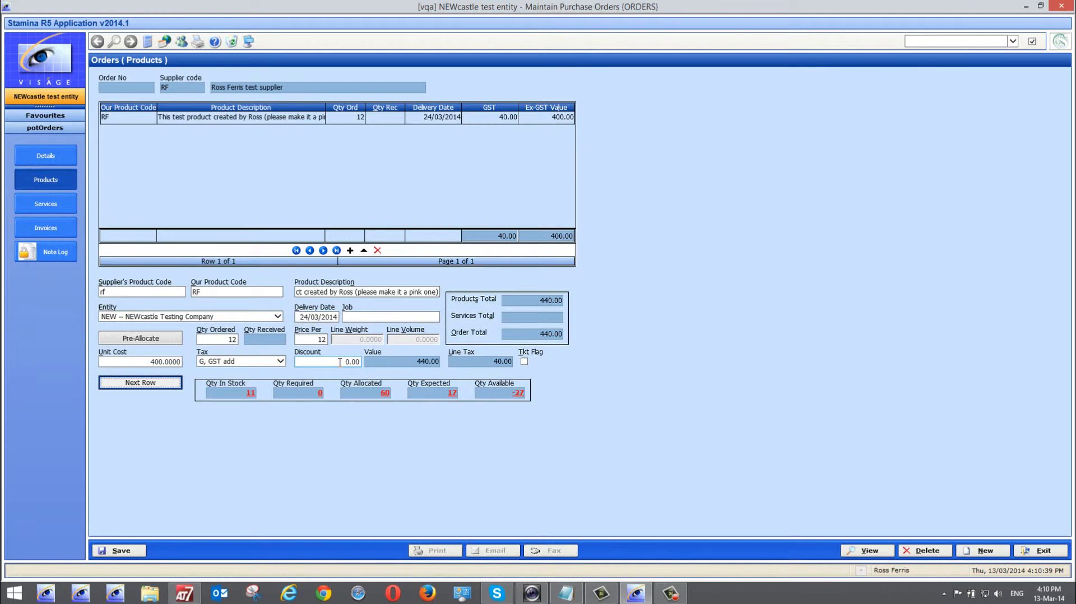
{"action": "key", "text": "Return"}
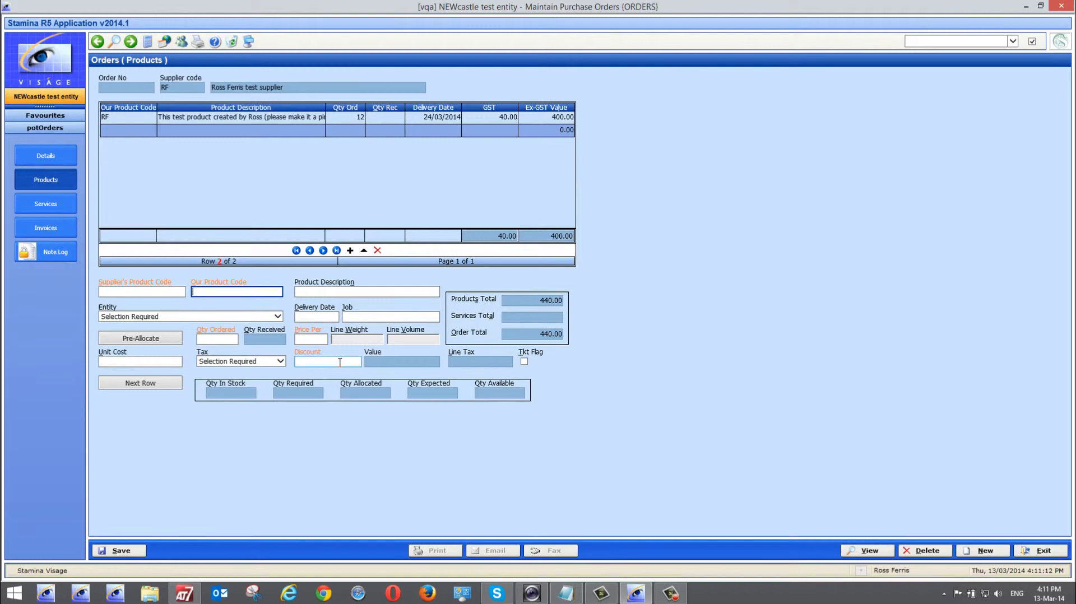
Enter our product code rf on row 2, loading supplier code NC51412BN and its description
{"action": "type", "text": "rf"}
{"action": "key", "text": "Tab"}
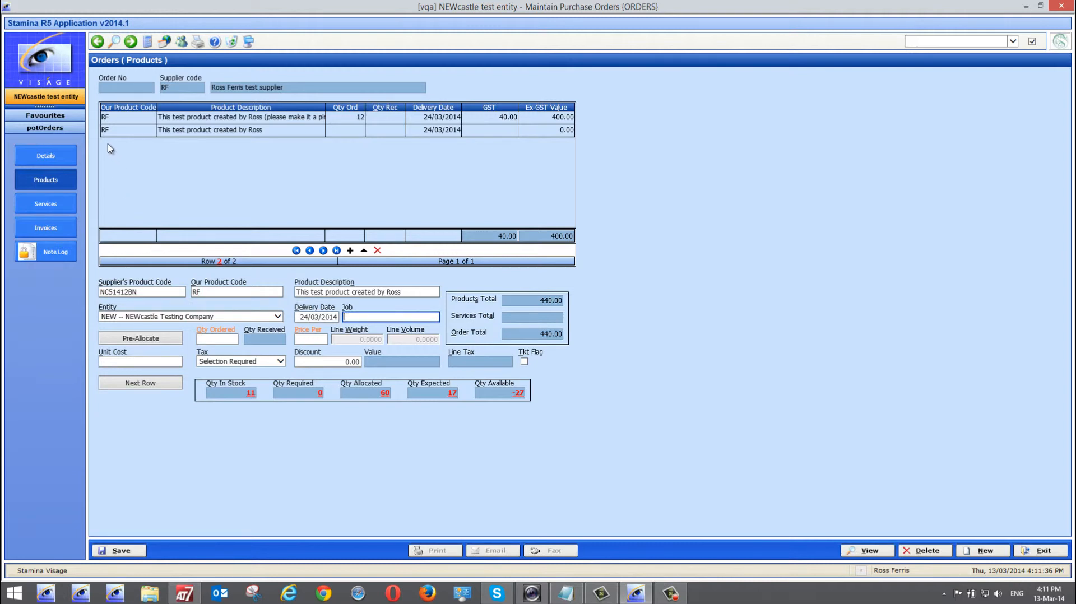
{"action": "left_click", "coordinate": [923, 41]}
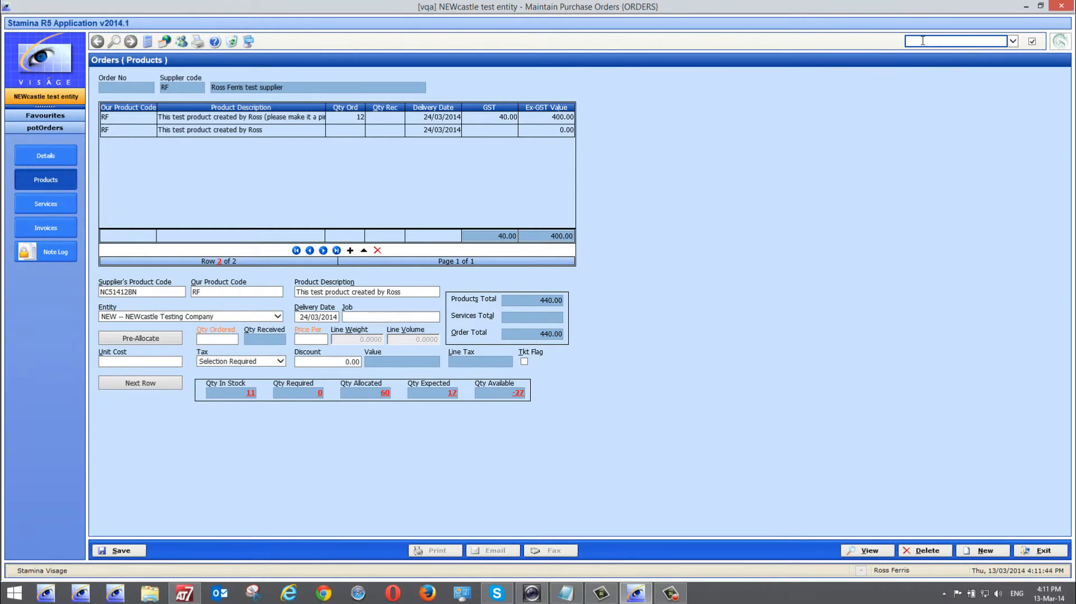
{"action": "type", "text": "inmco"}
{"action": "key", "text": "Return"}
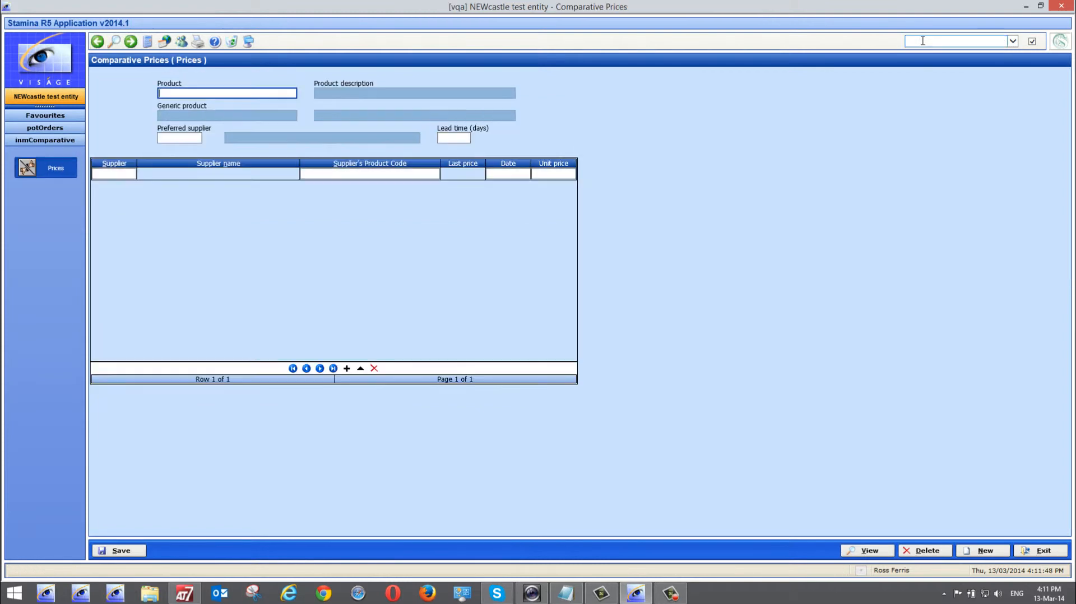
{"action": "type", "text": "RF"}
{"action": "key", "text": "Tab"}
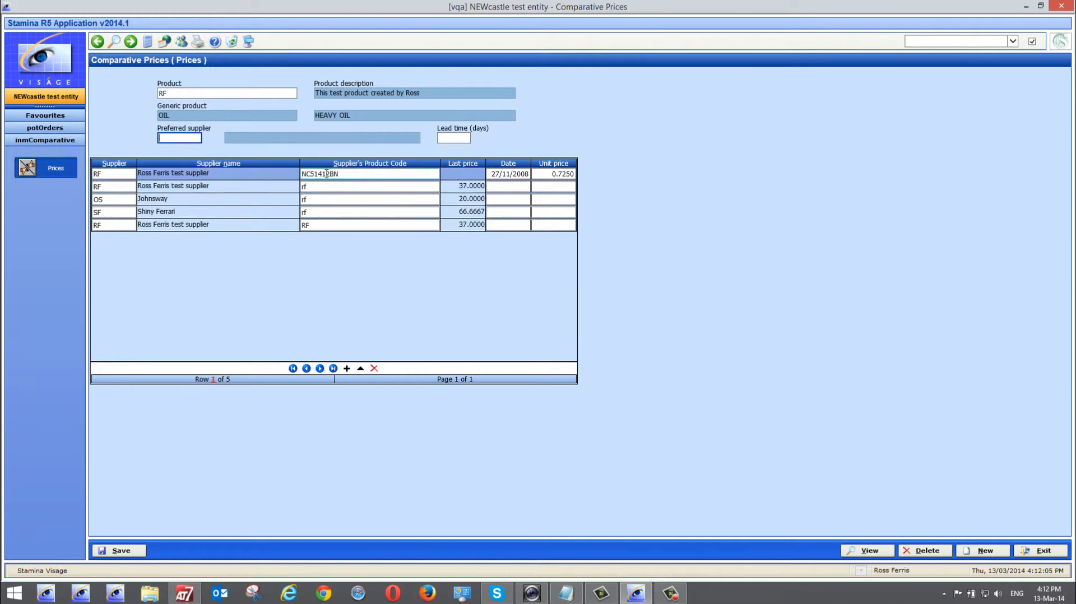
{"action": "left_click", "coordinate": [276, 174]}
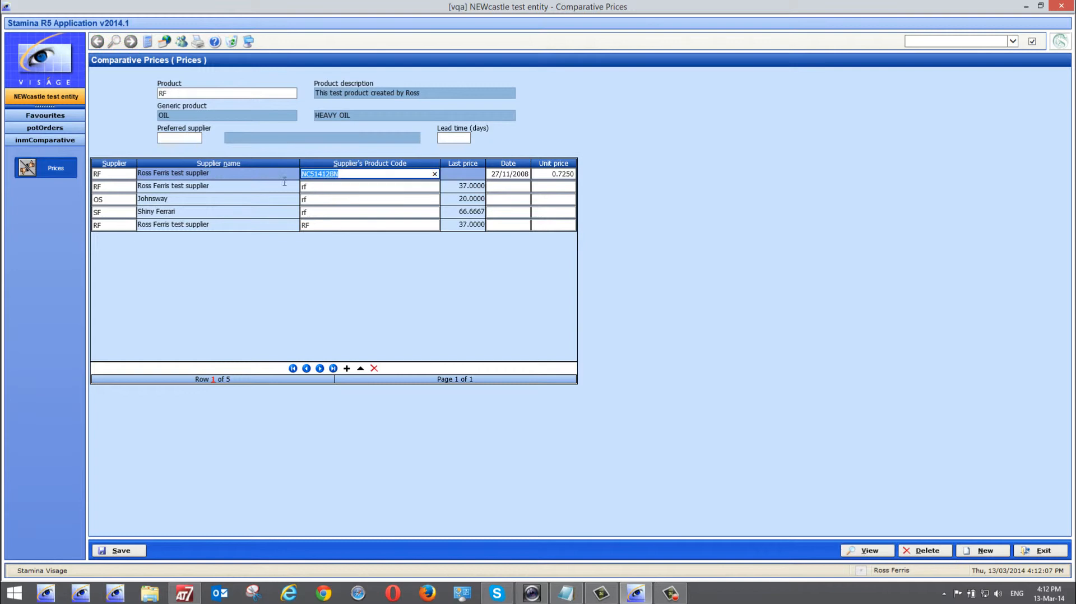
{"action": "left_click", "coordinate": [1043, 551]}
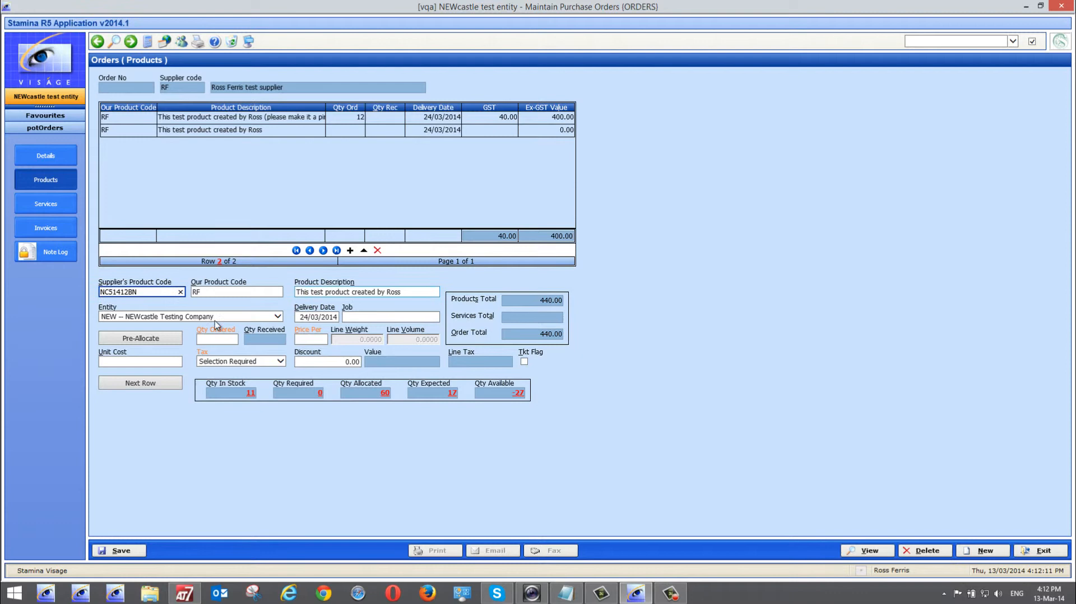
Set the second RF line's ordered quantity to 12
{"action": "left_click", "coordinate": [206, 292]}
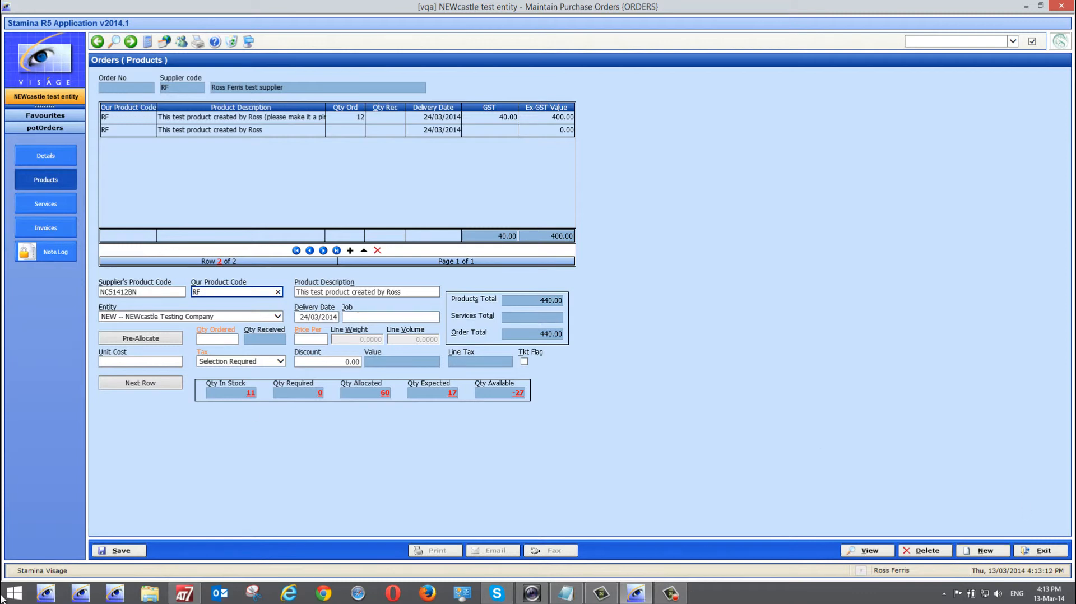
{"action": "left_click", "coordinate": [222, 341]}
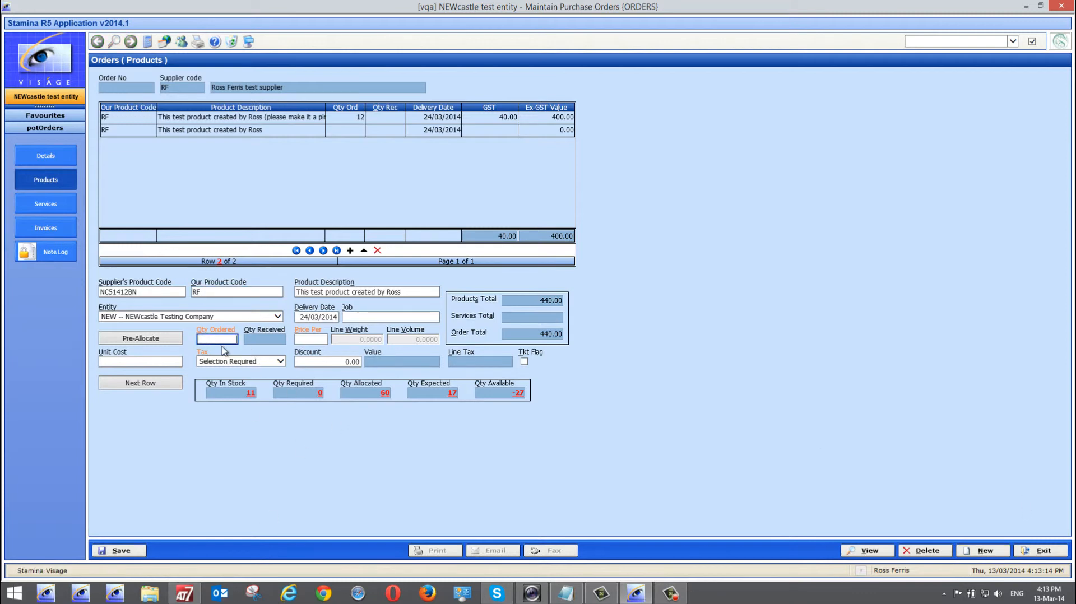
{"action": "key", "text": "Tab"}
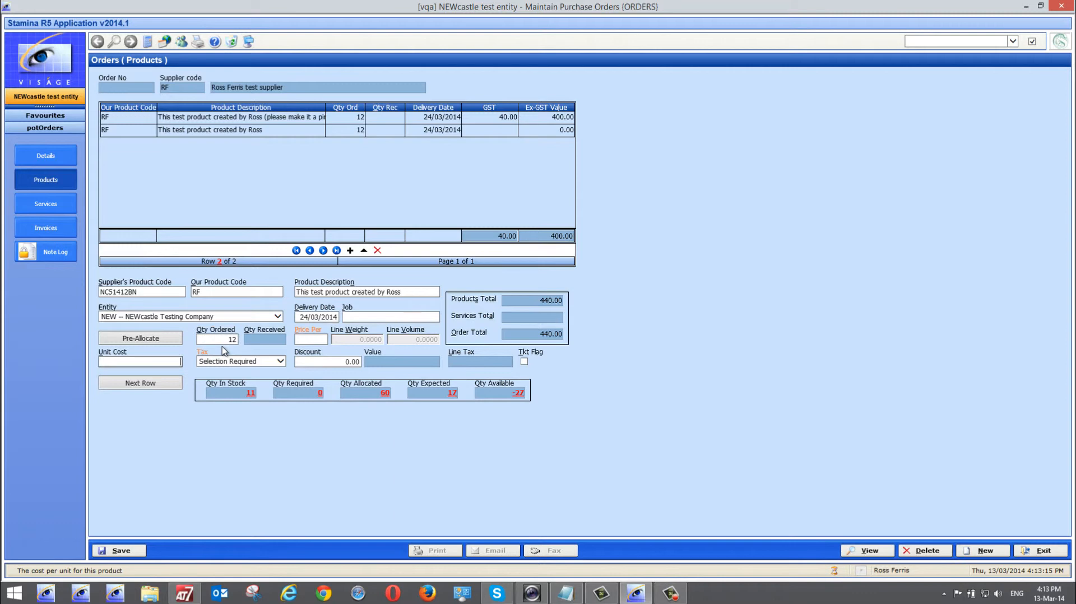
Start a third line with supplier's product code 12321, replacing 1324131, and our product code SF3
{"action": "left_click", "coordinate": [149, 384]}
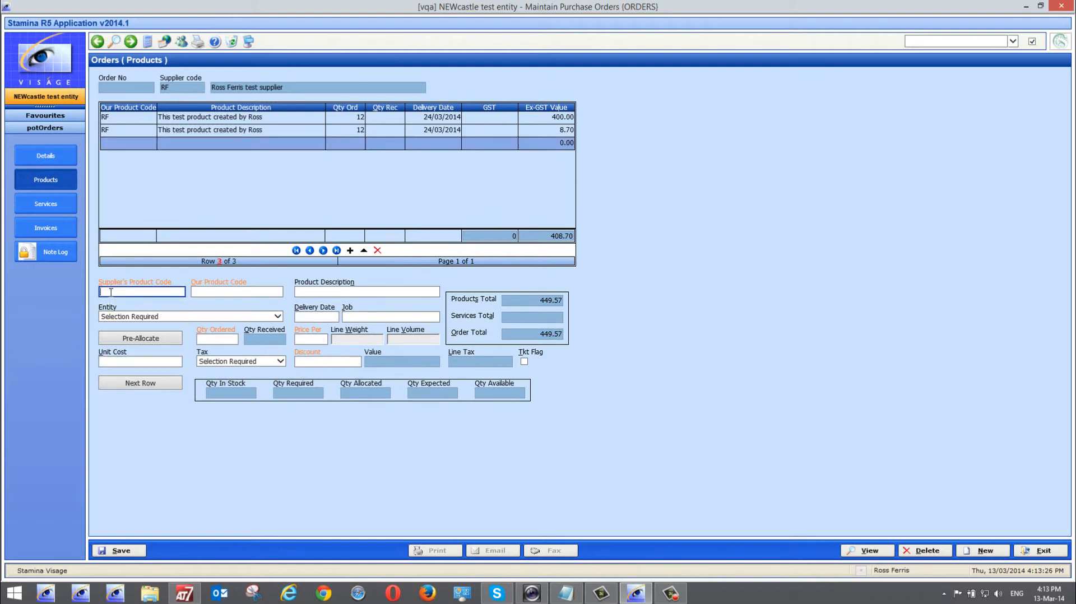
{"action": "type", "text": "1324131"}
{"action": "key", "text": "Tab"}
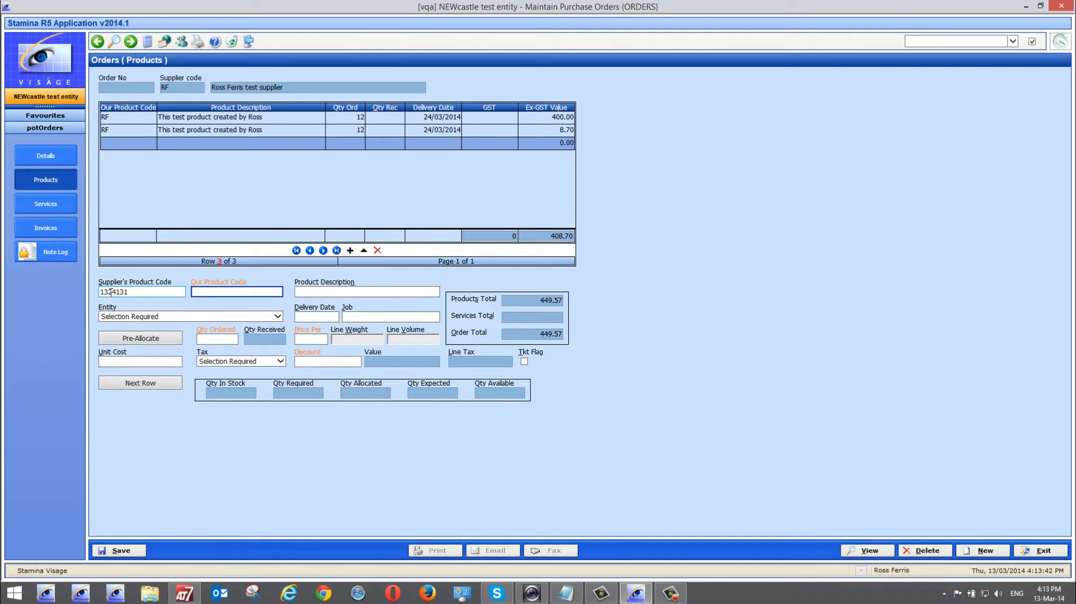
{"action": "left_click", "coordinate": [138, 292]}
{"action": "double_click", "coordinate": [140, 292]}
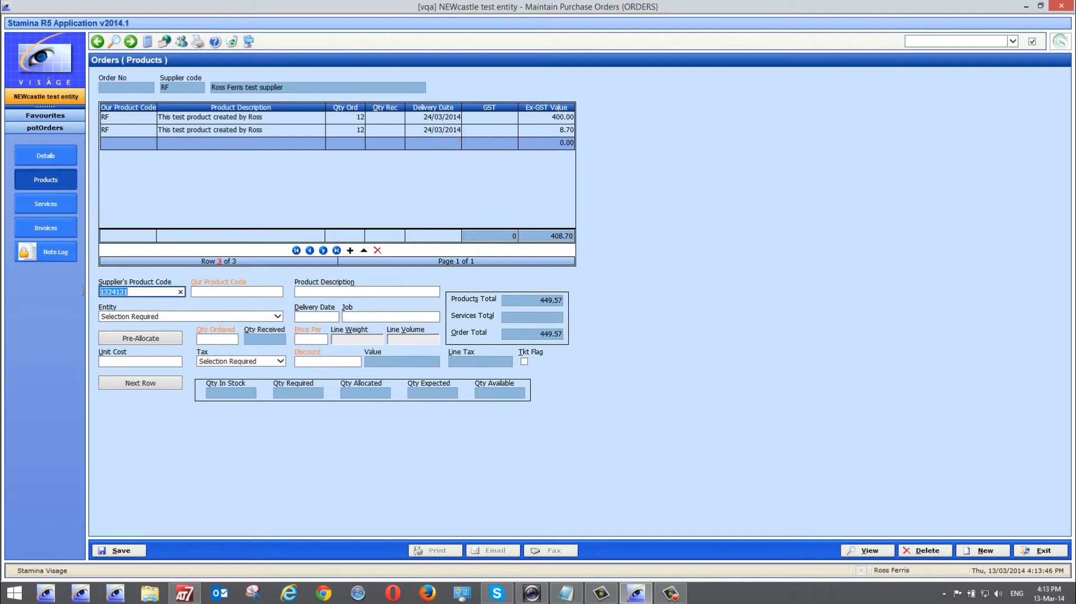
{"action": "type", "text": "12321"}
{"action": "key", "text": "Tab"}
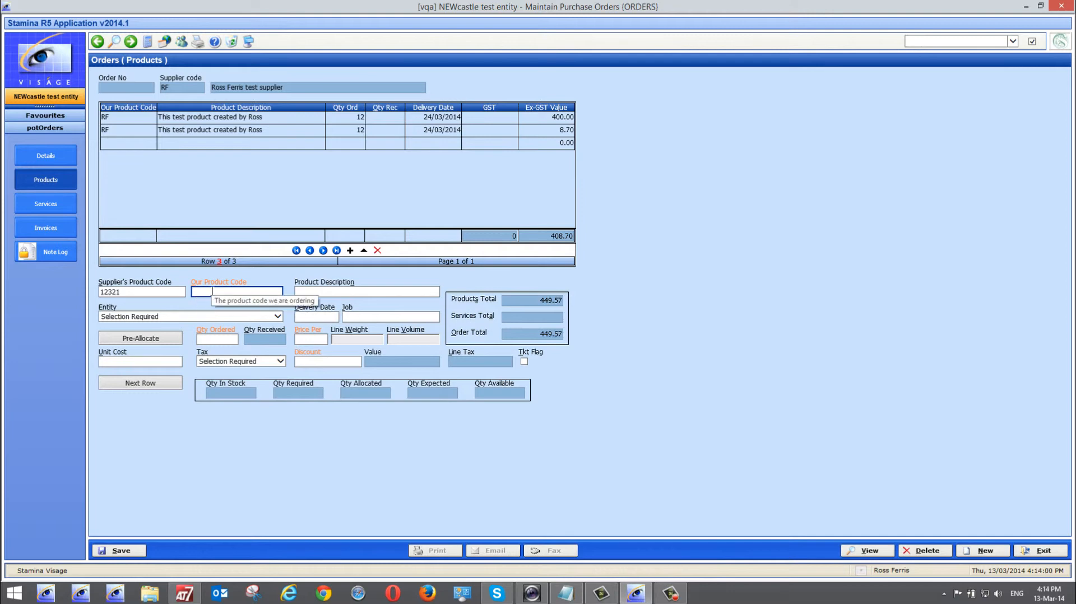
{"action": "type", "text": "sf3"}
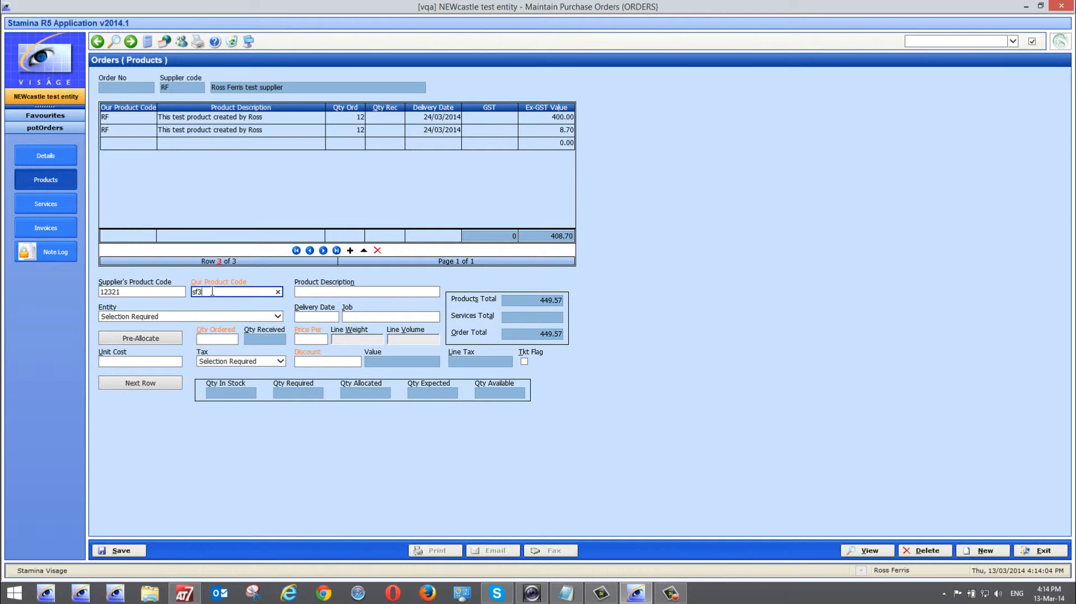
{"action": "key", "text": "Tab"}
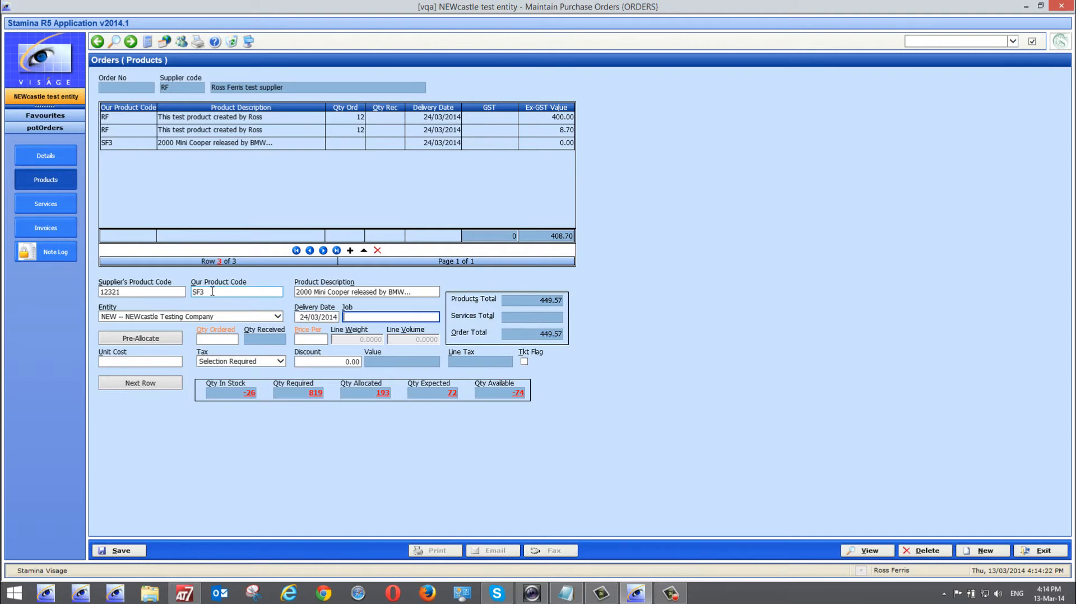
Order a quantity of 2 on the SF3 line
{"action": "key", "text": "Tab"}
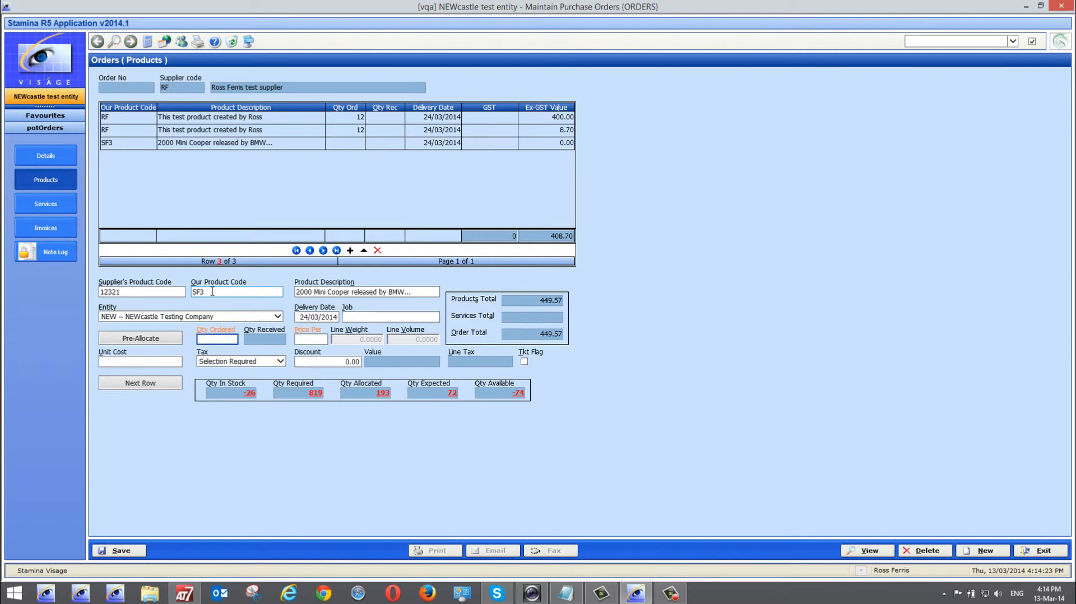
{"action": "type", "text": "2"}
{"action": "key", "text": "Tab"}
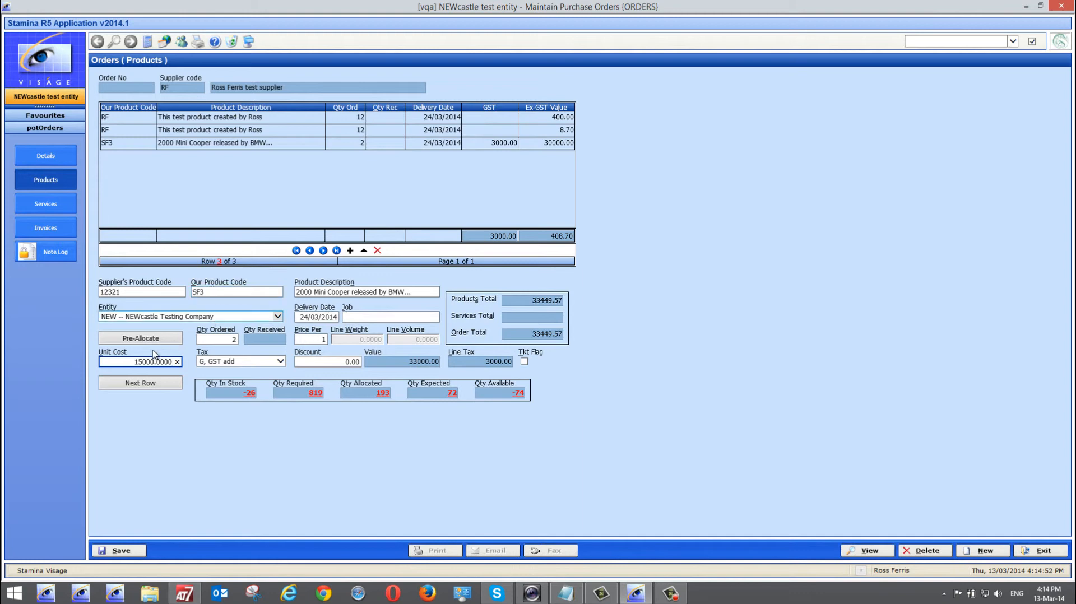
Set the SF3 line's unit cost to 14500, bringing the order total to 32349.57
{"action": "left_click_drag", "start_coordinate": [131, 361], "coordinate": [197, 361]}
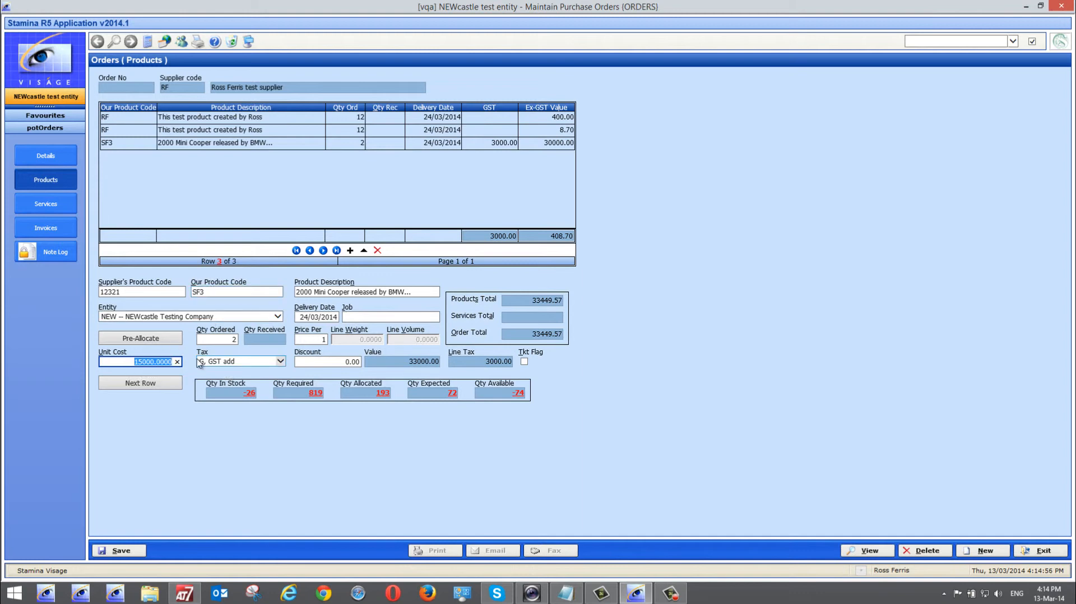
{"action": "type", "text": "0"}
{"action": "key", "text": "Tab"}
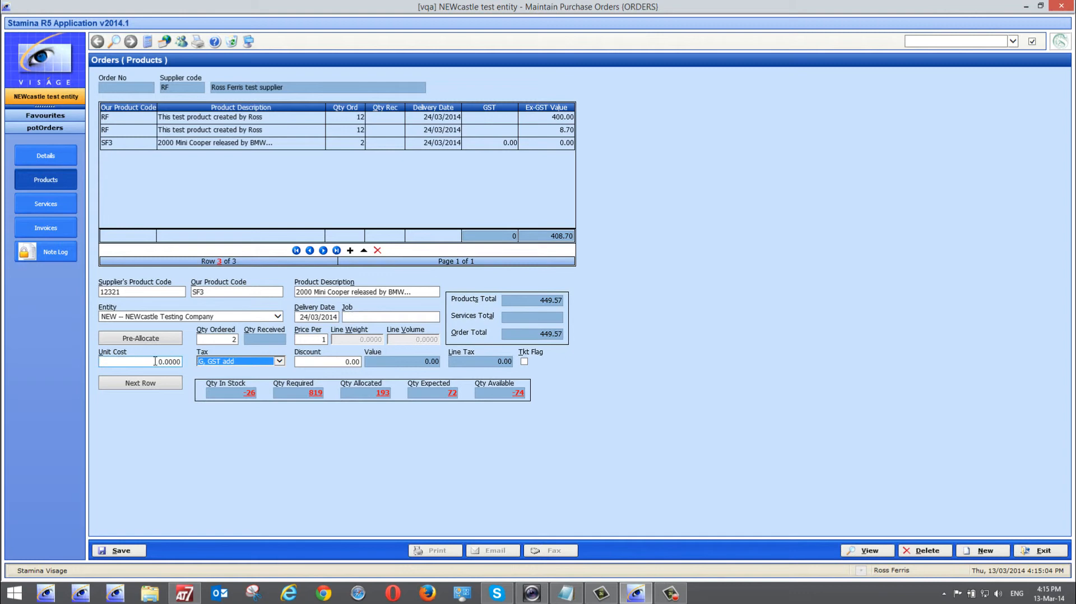
{"action": "key", "text": "shift+Tab"}
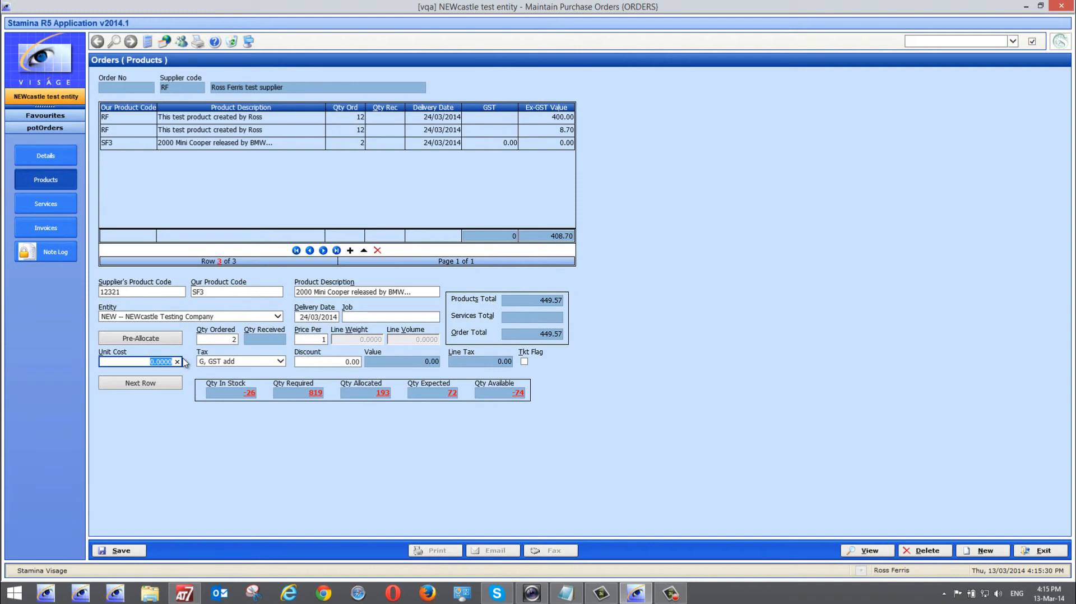
{"action": "type", "text": "14"}
{"action": "type", "text": "500"}
{"action": "key", "text": "Tab"}
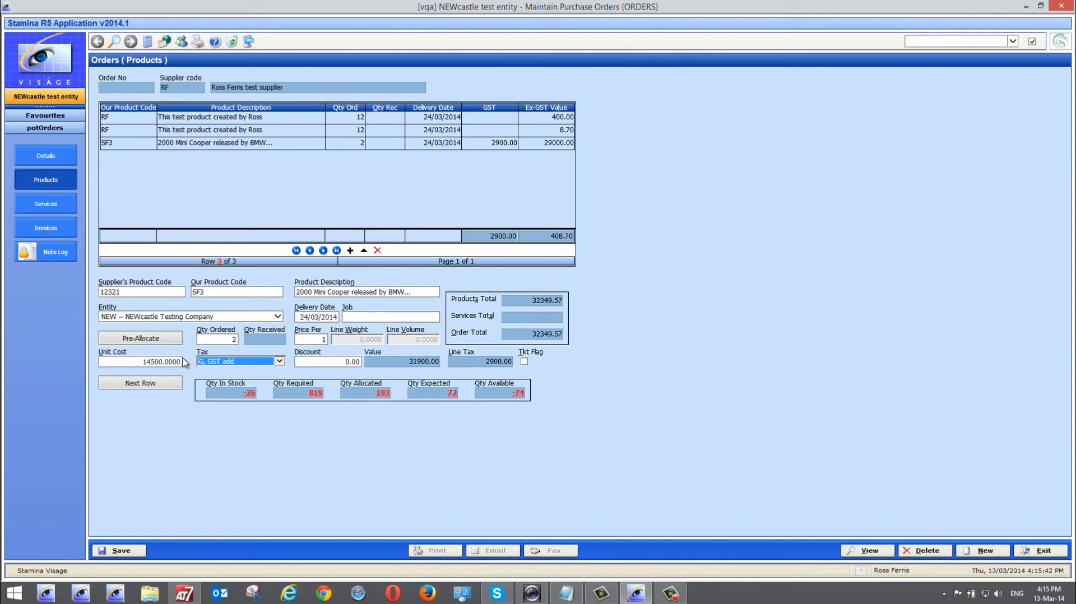
{"action": "left_click", "coordinate": [44, 204]}
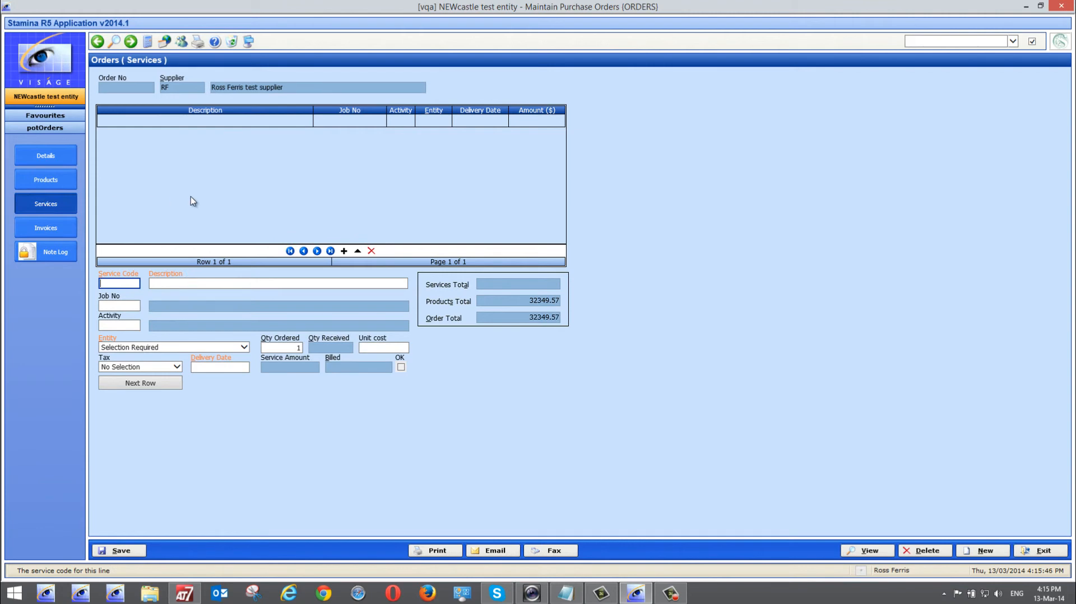
Search for and add the CARP Carpet Cleaners service, then delete that line so none remain
{"action": "left_click", "coordinate": [114, 42]}
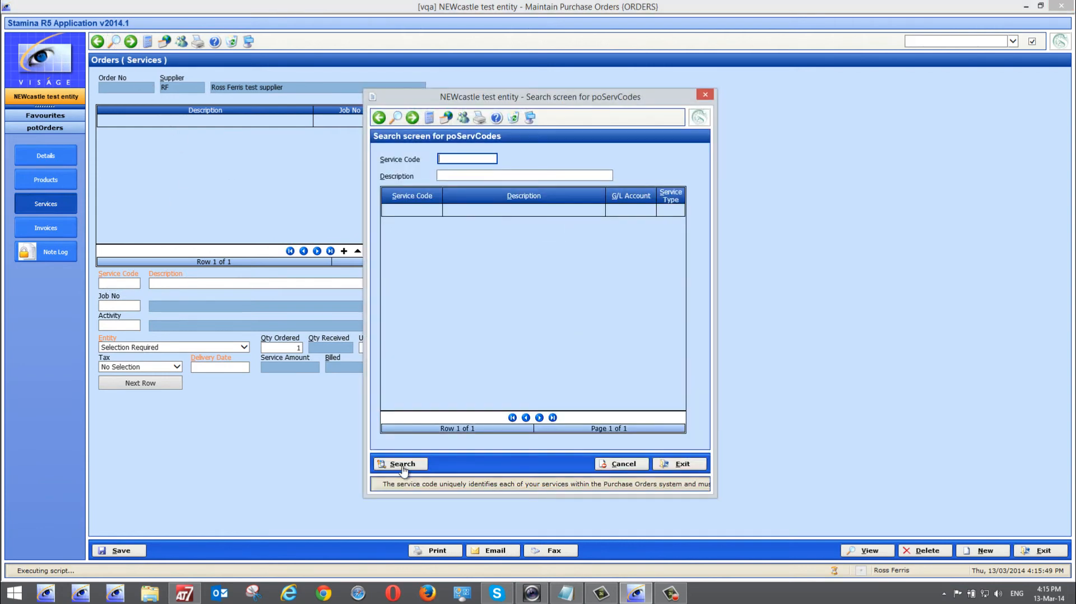
{"action": "left_click", "coordinate": [401, 465]}
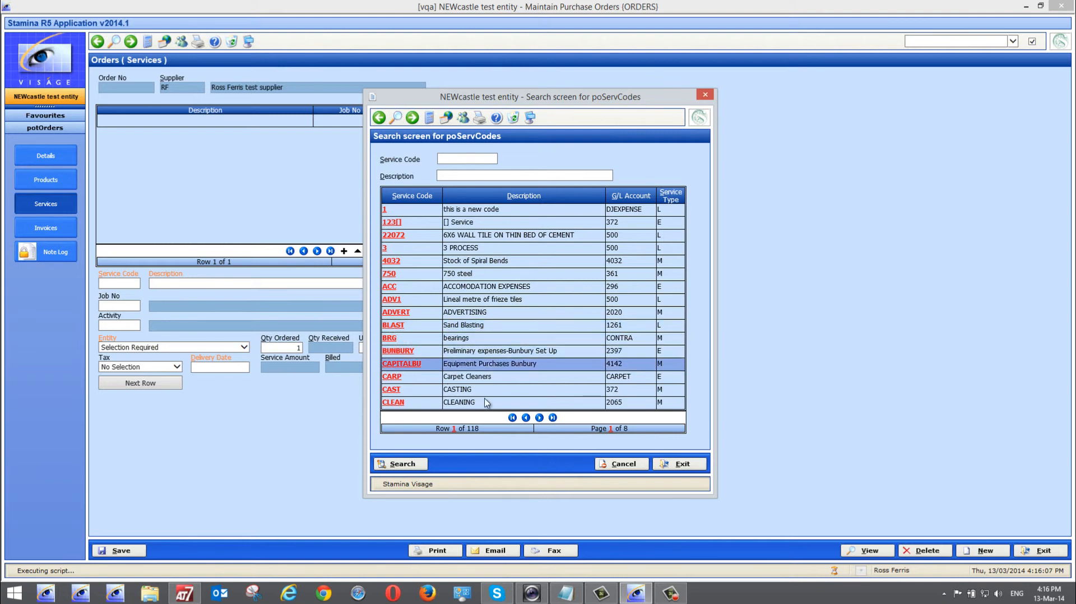
{"action": "left_click", "coordinate": [392, 376]}
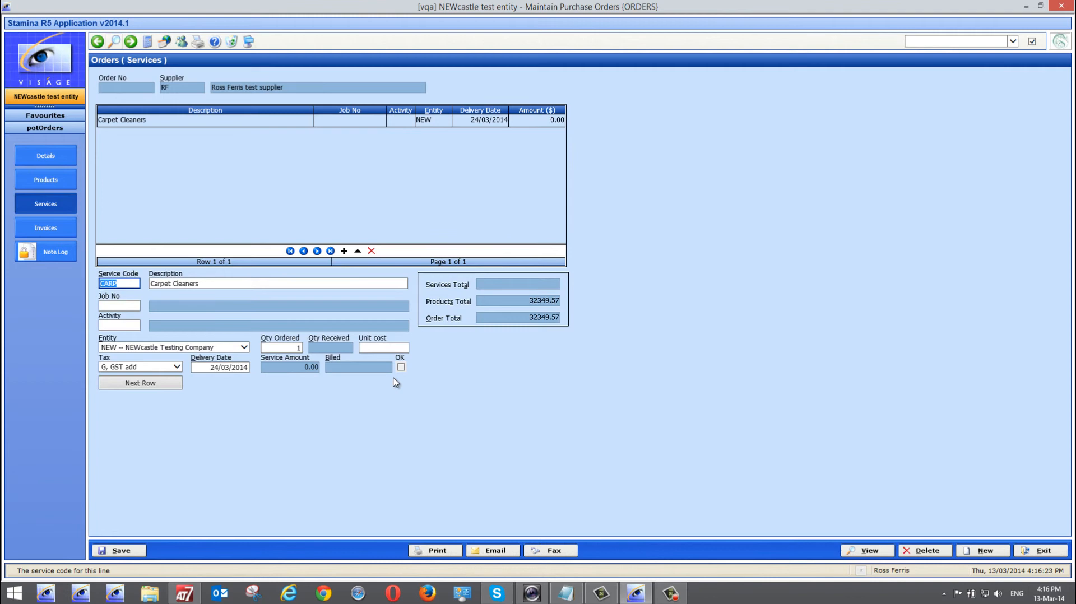
{"action": "left_click", "coordinate": [371, 252]}
{"action": "left_click", "coordinate": [512, 317]}
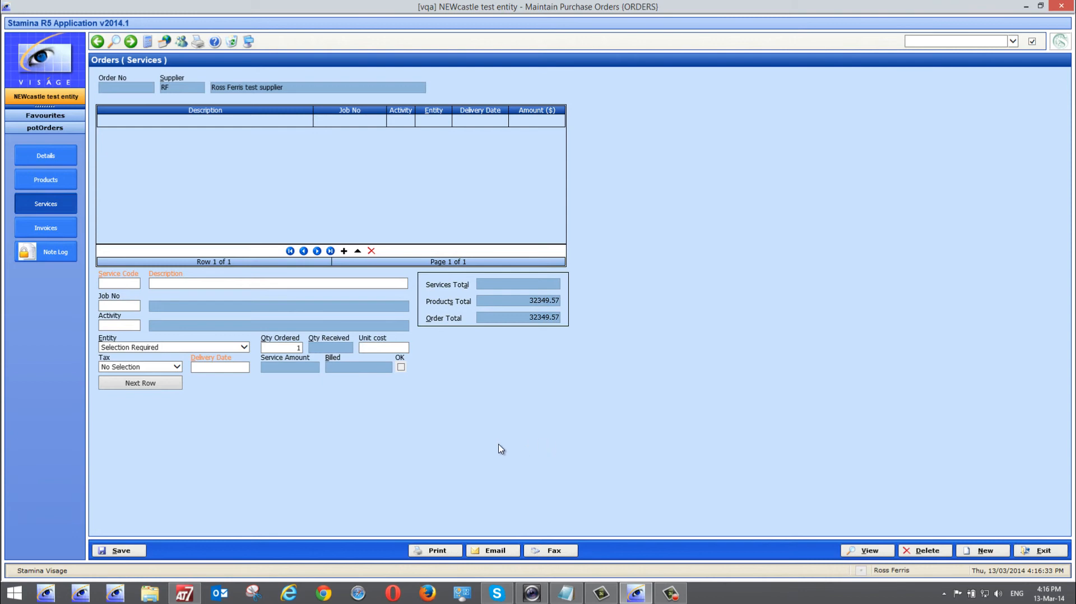
Review the order's Invoices and Products, then save it as order 1517 totalling 32349.57
{"action": "left_click", "coordinate": [37, 231]}
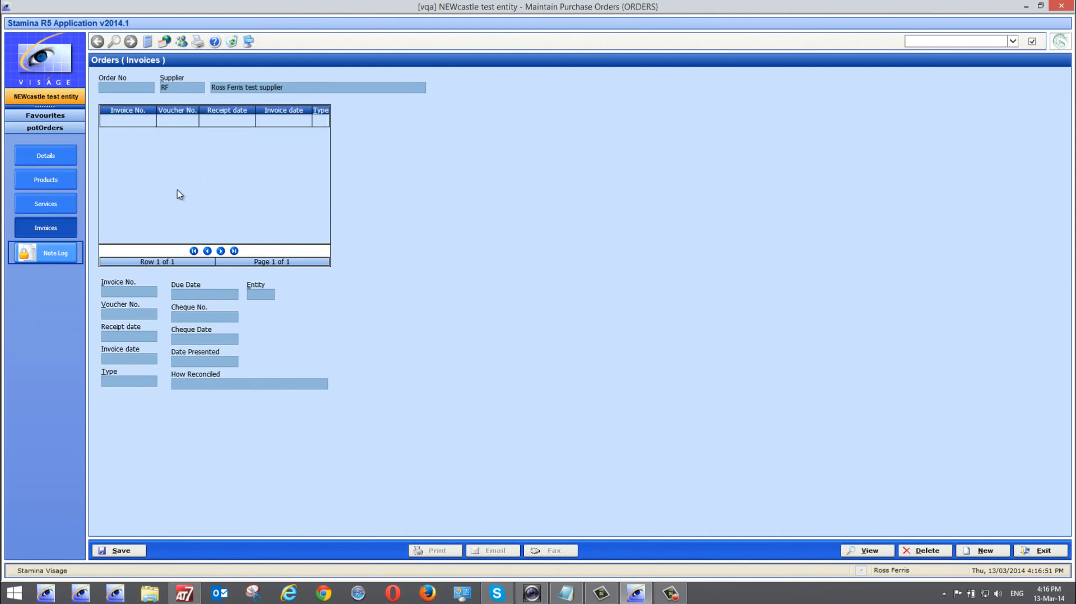
{"action": "left_click", "coordinate": [45, 179]}
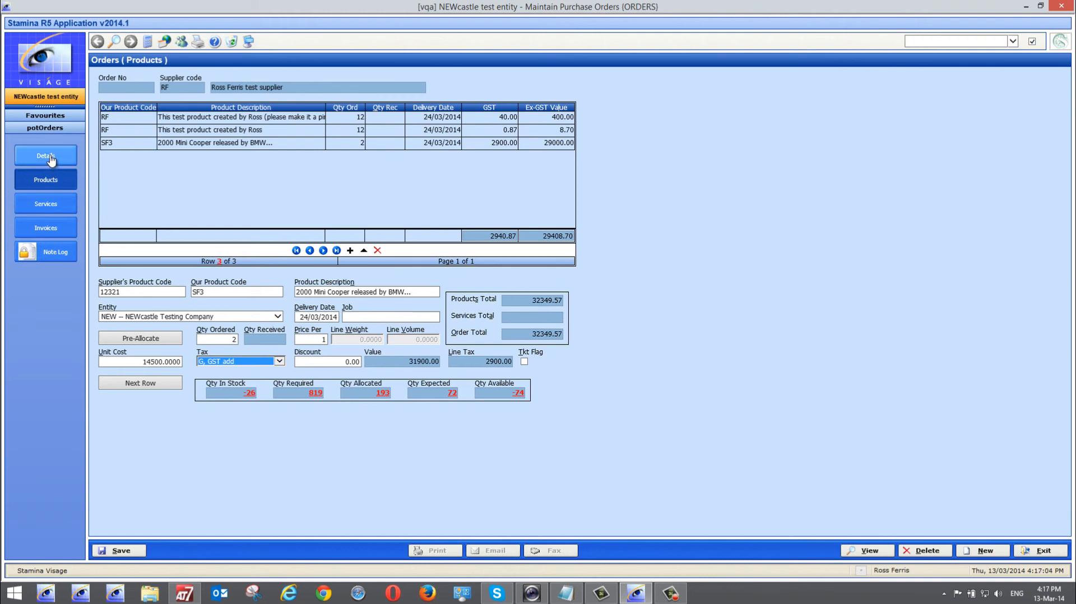
{"action": "left_click", "coordinate": [122, 550]}
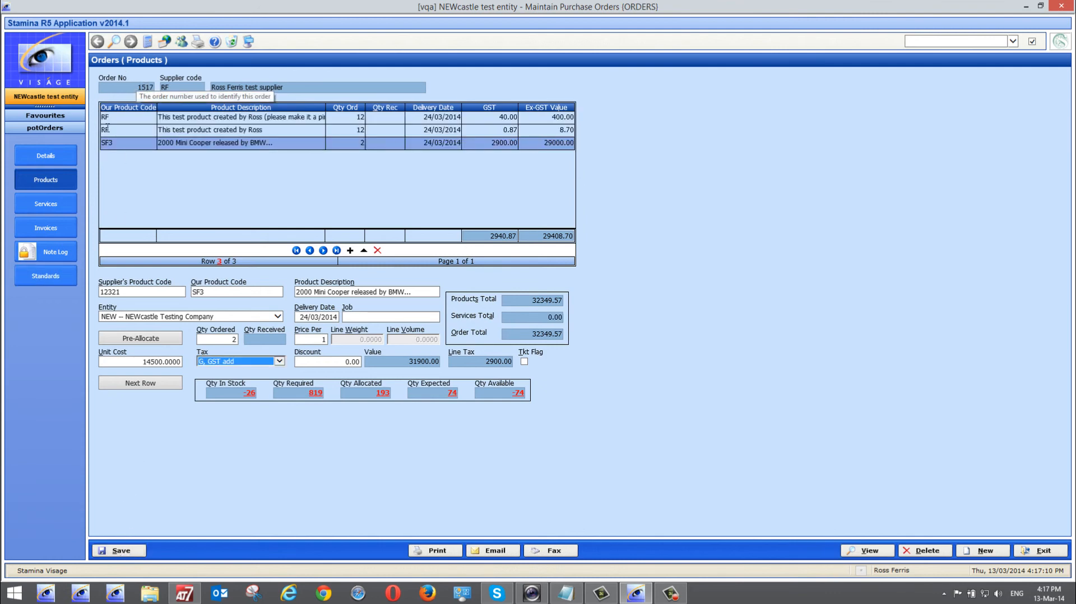
Email order 1517 to supplier RF from the Details view, then bring up the Outlook inbox
{"action": "left_click", "coordinate": [48, 163]}
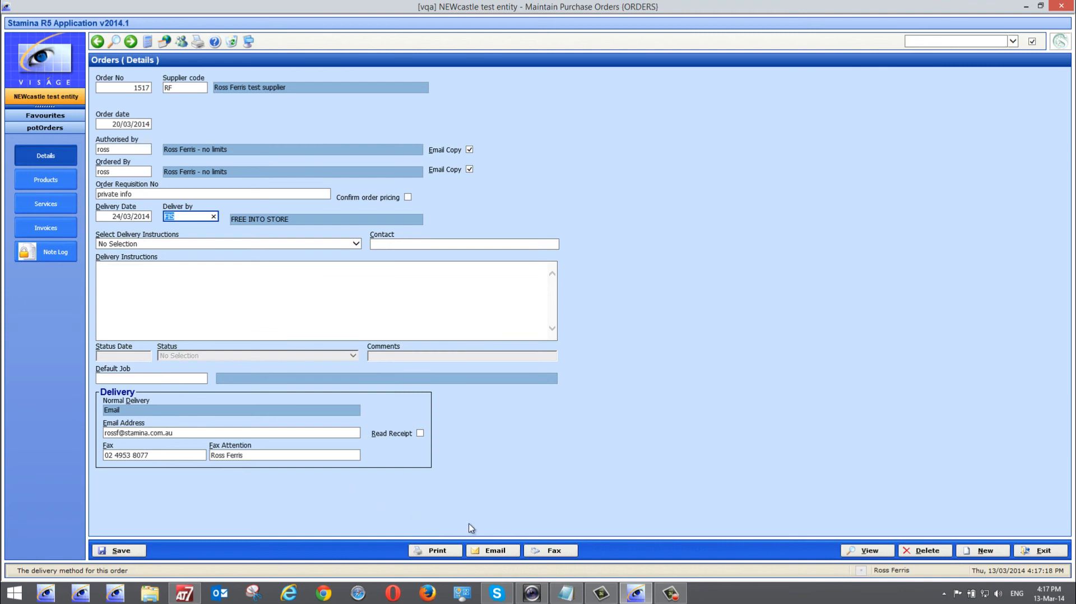
{"action": "left_click", "coordinate": [492, 552]}
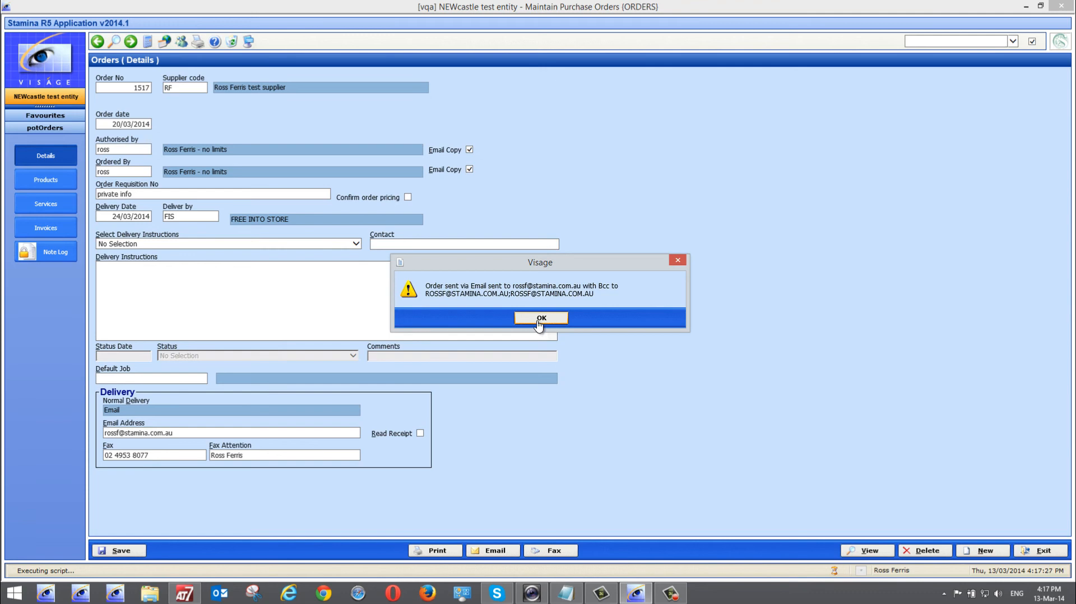
{"action": "left_click", "coordinate": [539, 318]}
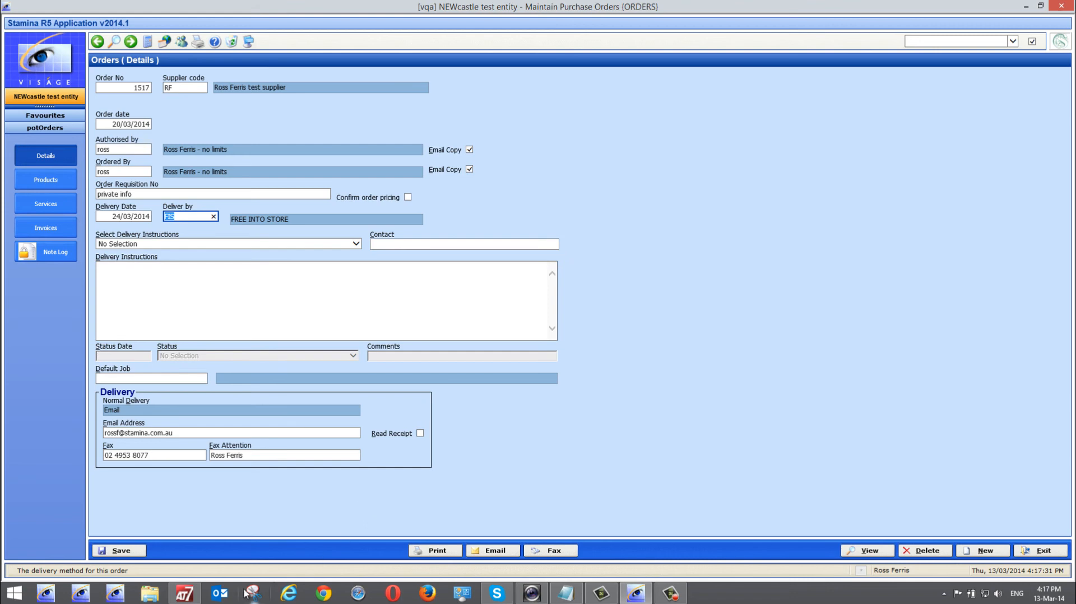
{"action": "left_click", "coordinate": [219, 594]}
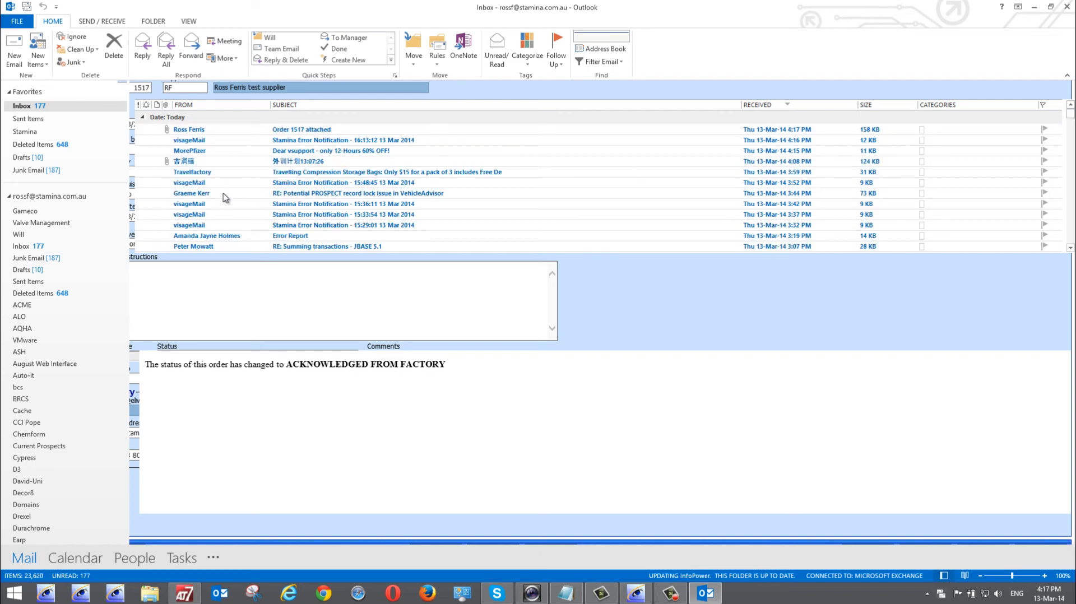
Confirm the 'Order 1517 attached' email carries Order 1517.pdf, then return to the Stamina order
{"action": "double_click", "coordinate": [195, 130]}
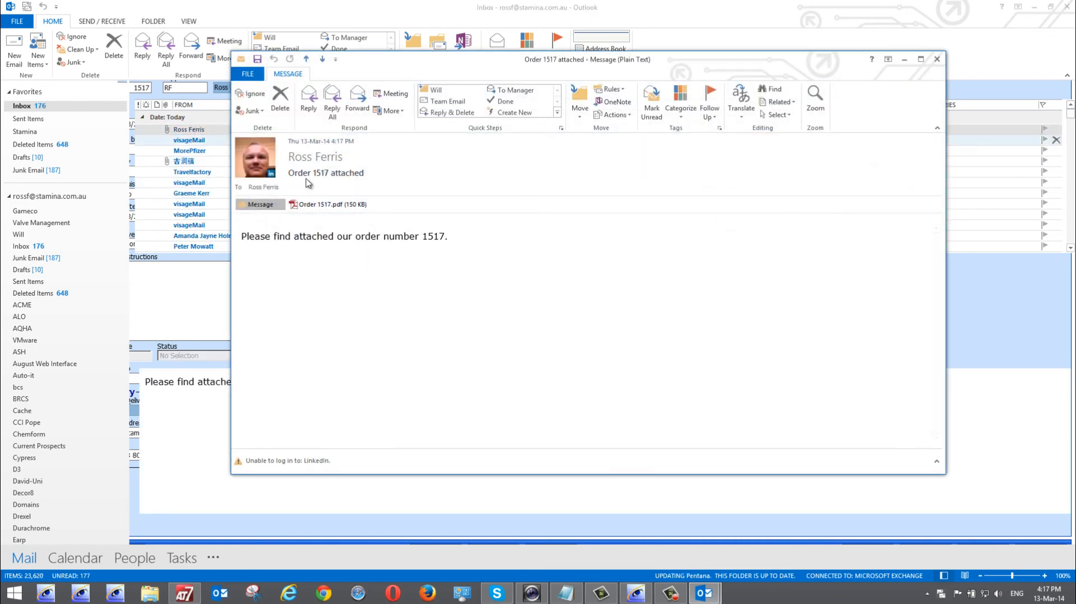
{"action": "left_click", "coordinate": [937, 59]}
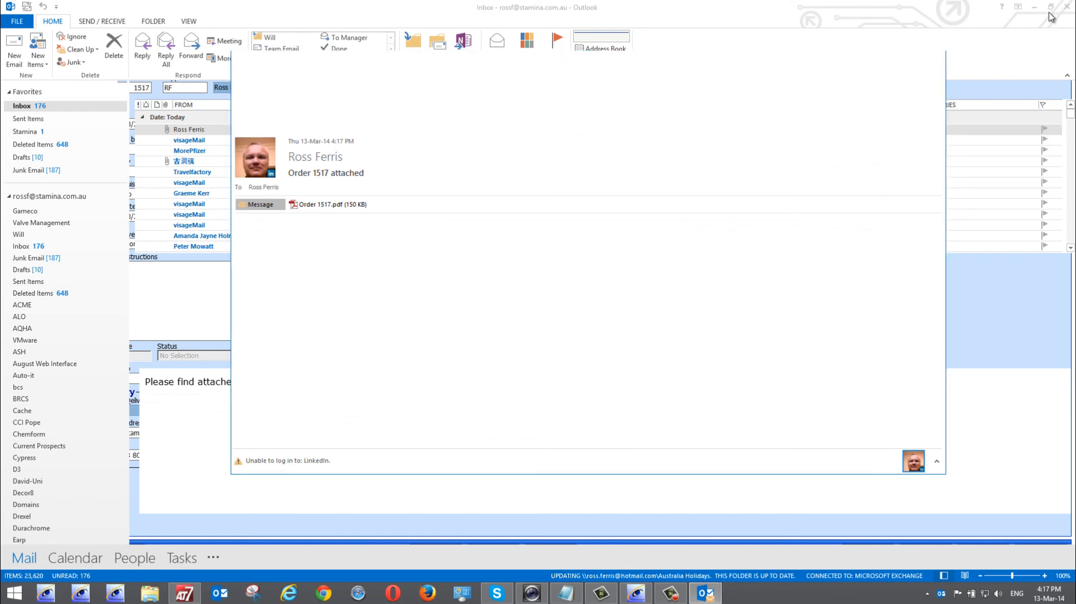
{"action": "key", "text": "alt+Tab"}
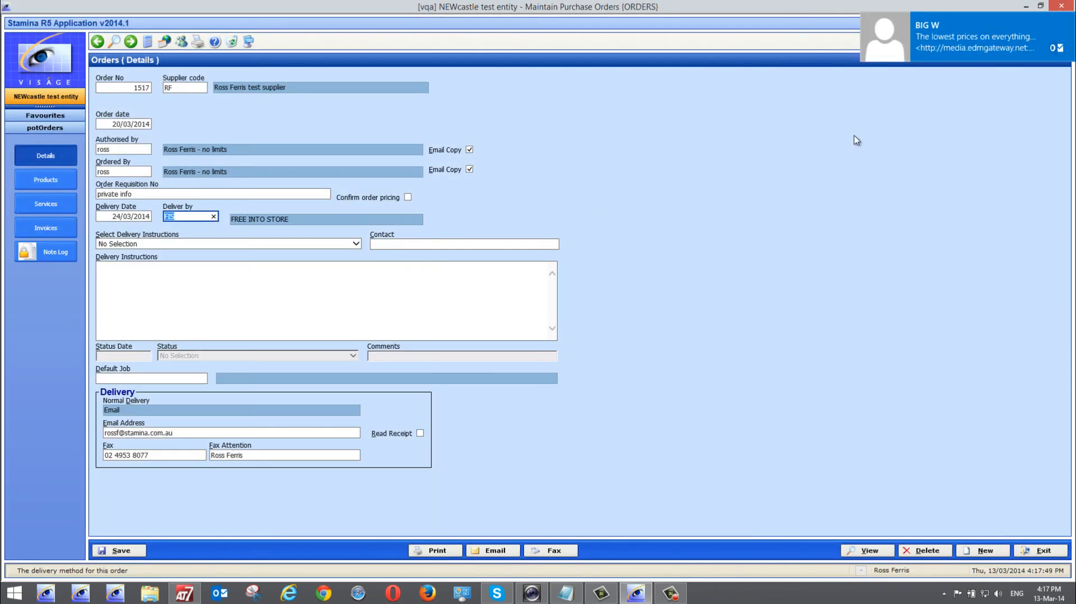